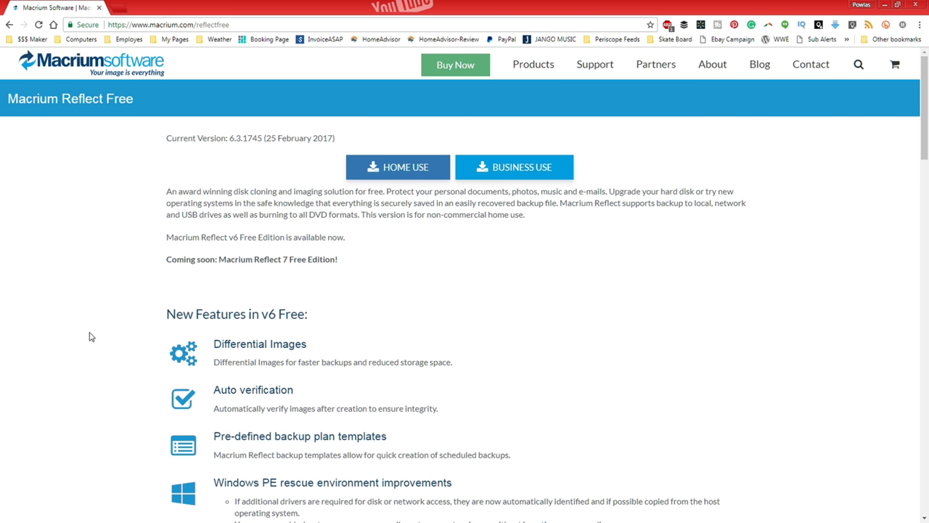
{"action": "scroll", "coordinate": [95, 336], "scroll_direction": "down", "scroll_amount": 1}
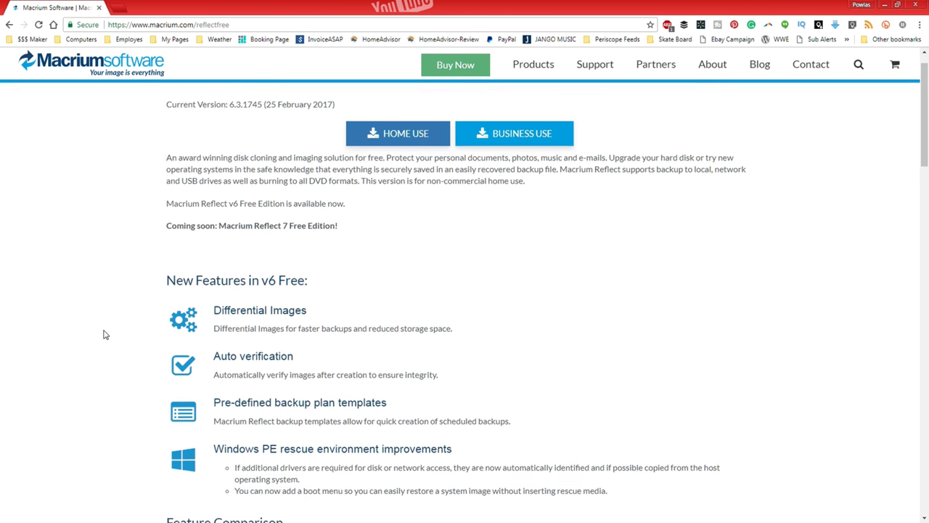
{"action": "scroll", "coordinate": [104, 333], "scroll_direction": "up", "scroll_amount": 1}
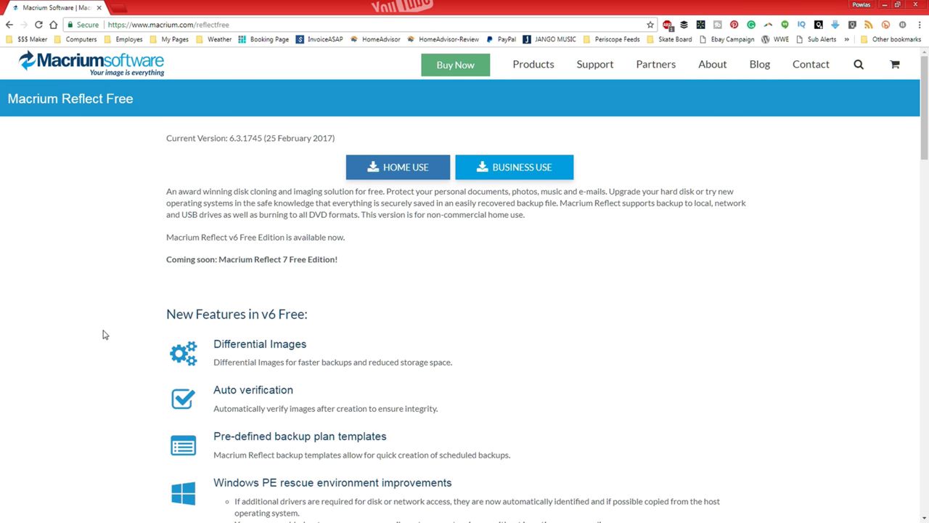
{"action": "left_click", "coordinate": [404, 174]}
{"action": "left_click_drag", "start_coordinate": [166, 259], "coordinate": [345, 264]}
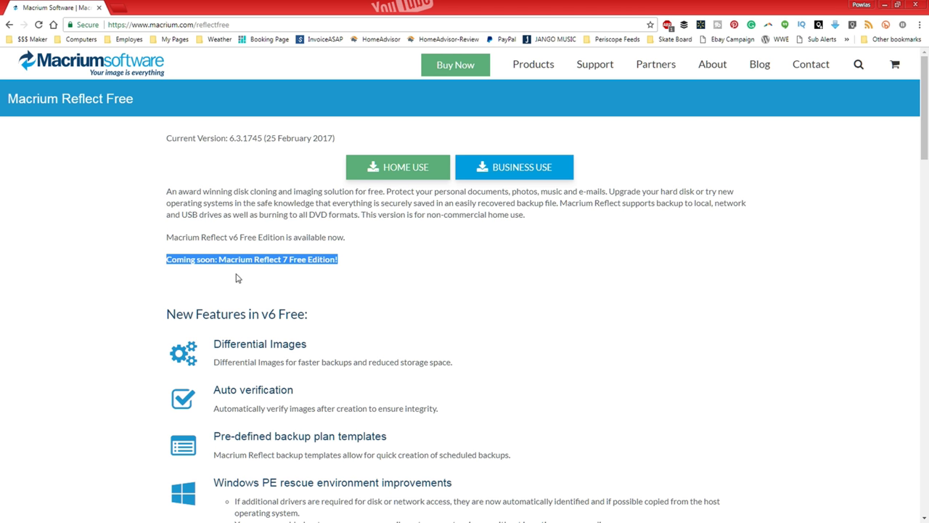
{"action": "left_click", "coordinate": [115, 288]}
{"action": "scroll", "coordinate": [125, 327], "scroll_direction": "down", "scroll_amount": 1}
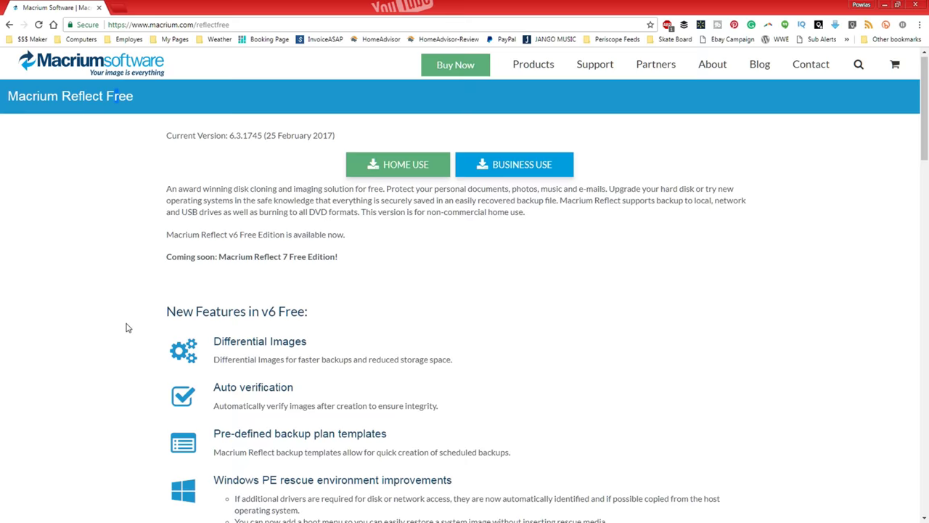
{"action": "scroll", "coordinate": [125, 327], "scroll_direction": "down", "scroll_amount": 5}
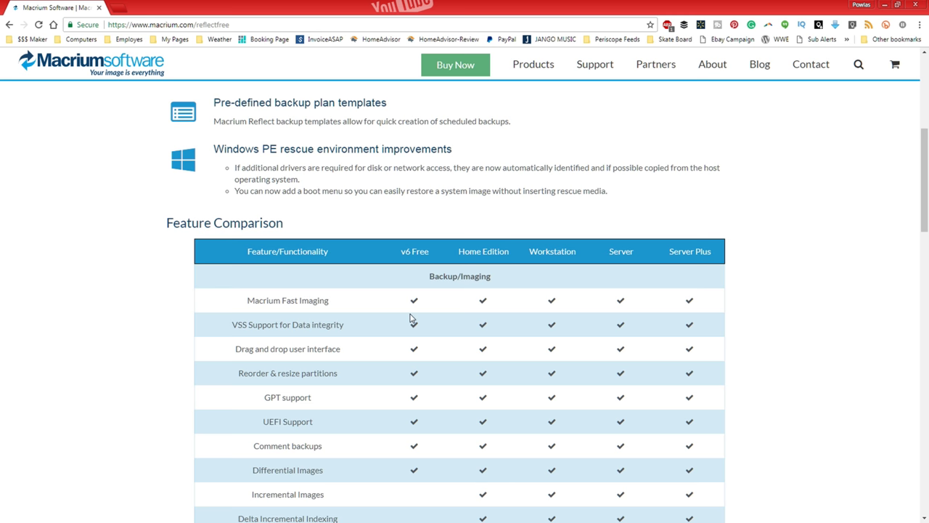
{"action": "scroll", "coordinate": [411, 317], "scroll_direction": "down", "scroll_amount": 2}
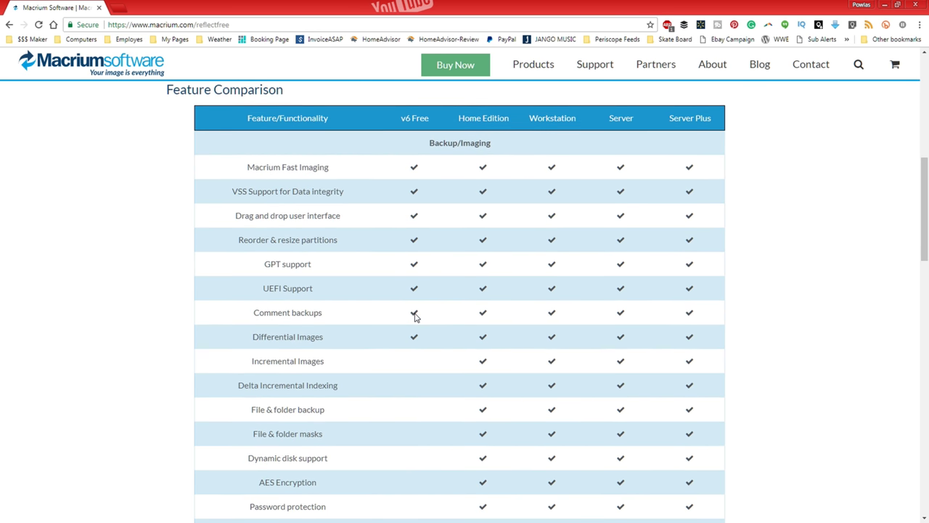
{"action": "scroll", "coordinate": [415, 317], "scroll_direction": "down", "scroll_amount": 3}
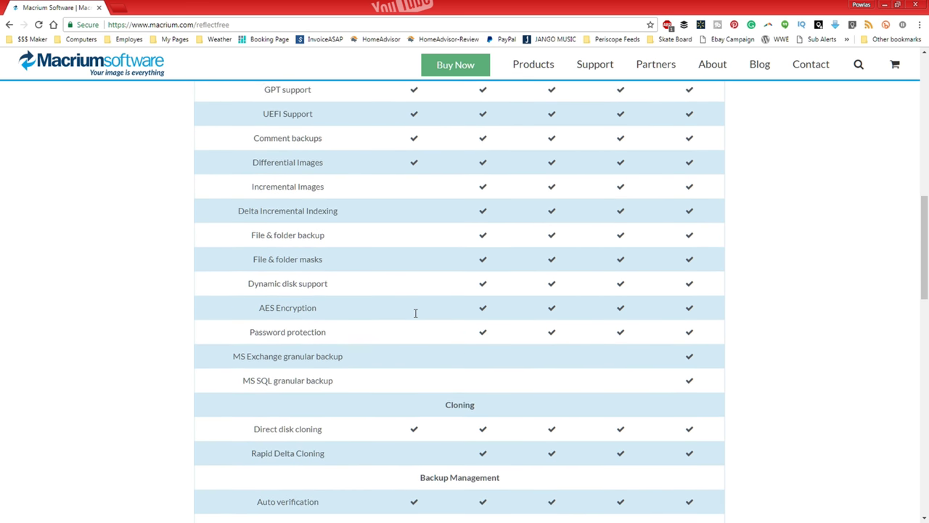
{"action": "scroll", "coordinate": [416, 312], "scroll_direction": "down", "scroll_amount": 2}
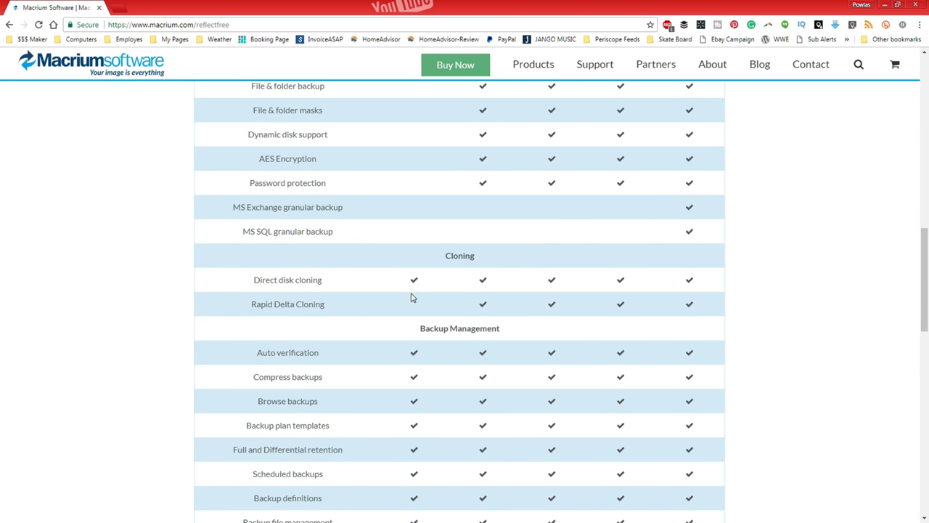
{"action": "scroll", "coordinate": [411, 304], "scroll_direction": "down", "scroll_amount": 1}
{"action": "scroll", "coordinate": [411, 309], "scroll_direction": "down", "scroll_amount": 2}
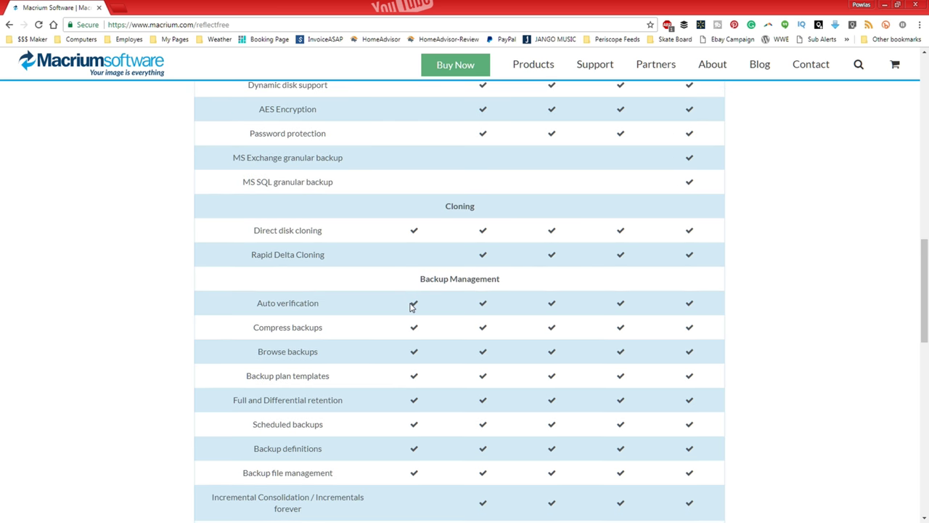
{"action": "scroll", "coordinate": [411, 307], "scroll_direction": "down", "scroll_amount": 5}
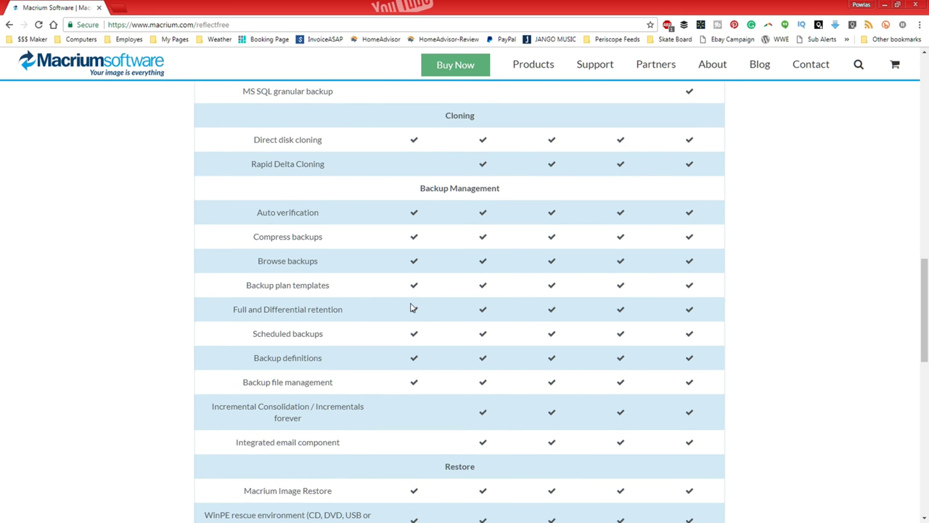
{"action": "scroll", "coordinate": [411, 309], "scroll_direction": "down", "scroll_amount": 1}
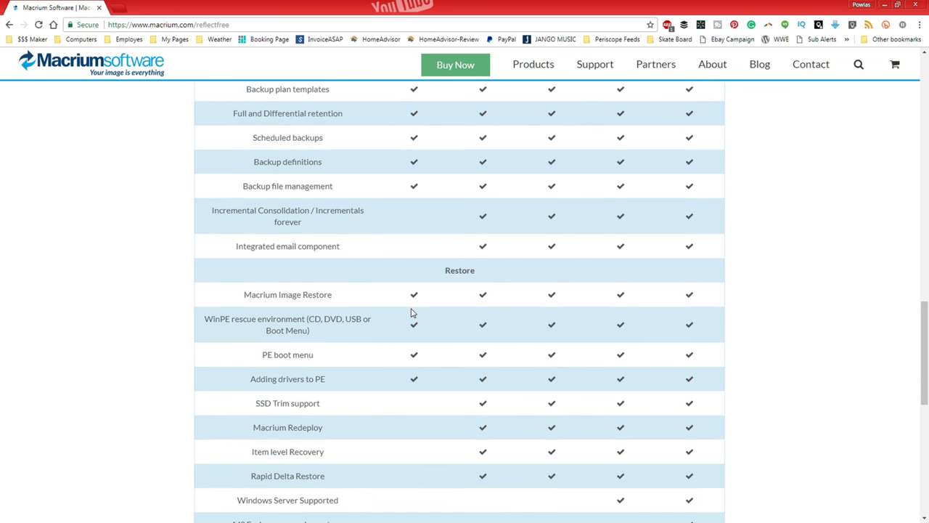
{"action": "scroll", "coordinate": [410, 312], "scroll_direction": "down", "scroll_amount": 1}
{"action": "scroll", "coordinate": [411, 313], "scroll_direction": "up", "scroll_amount": 3}
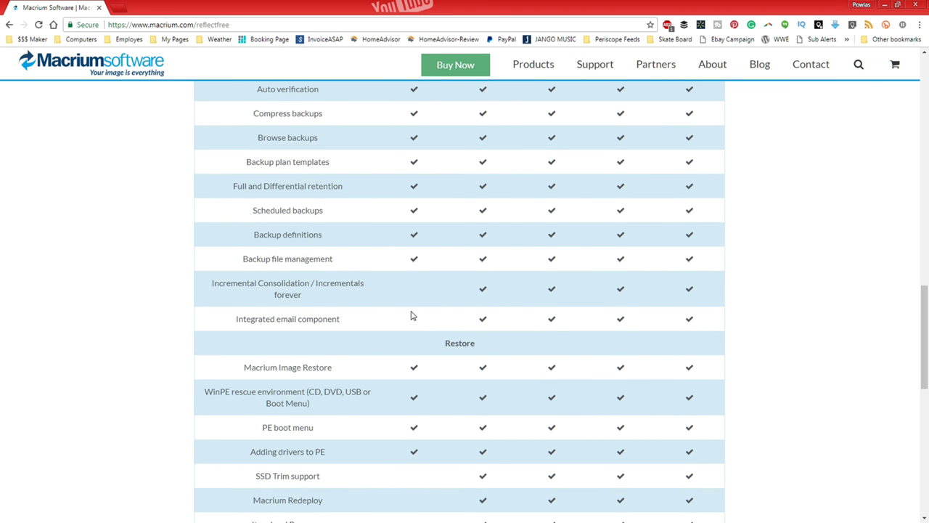
{"action": "scroll", "coordinate": [410, 316], "scroll_direction": "up", "scroll_amount": 10}
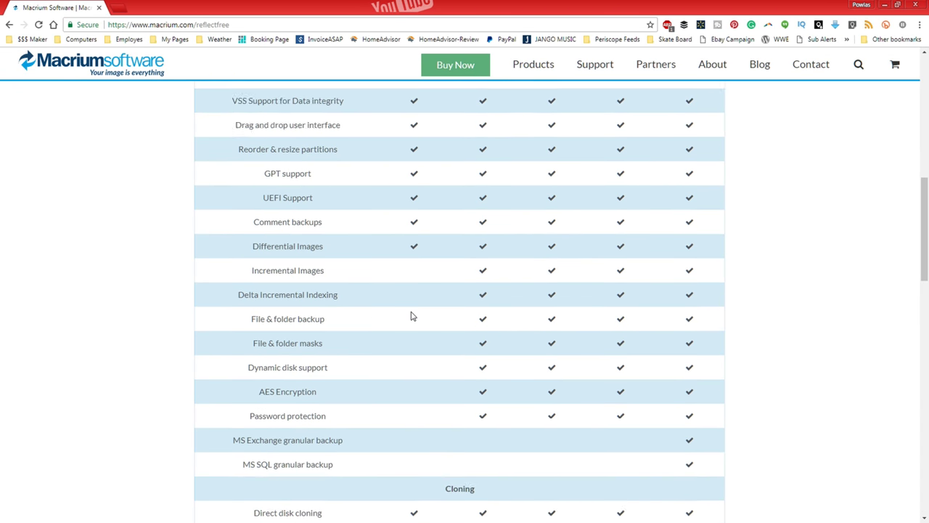
{"action": "scroll", "coordinate": [411, 316], "scroll_direction": "up", "scroll_amount": 15}
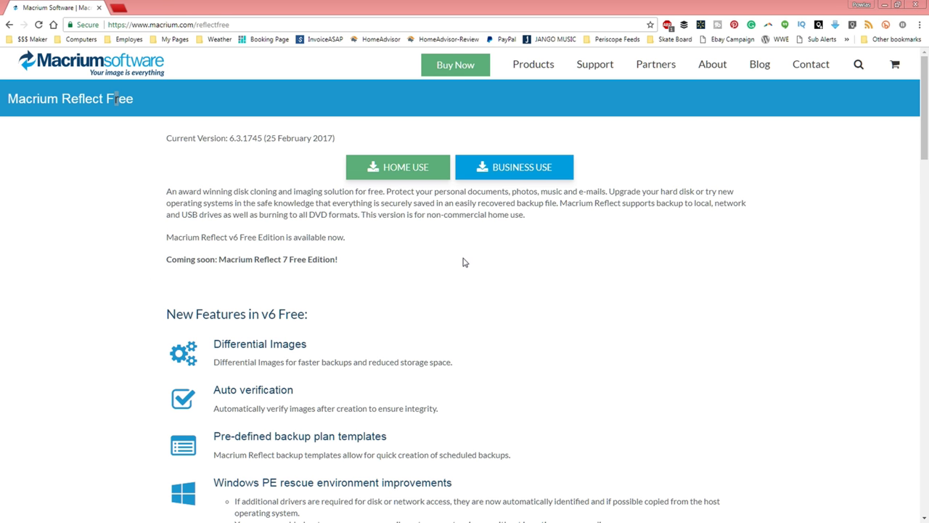
Start the free home-use download, then cancel saving the ReflectDL installer
{"action": "left_click", "coordinate": [400, 169]}
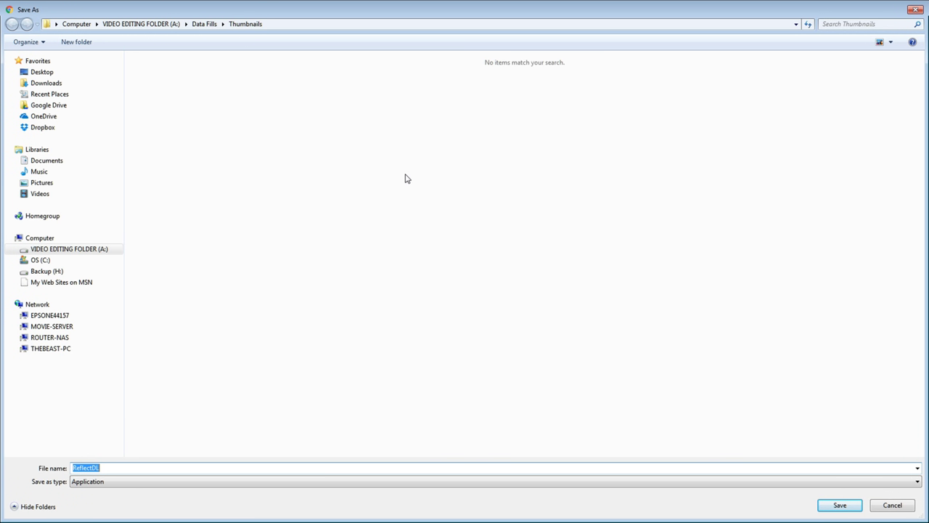
{"action": "left_click", "coordinate": [892, 506]}
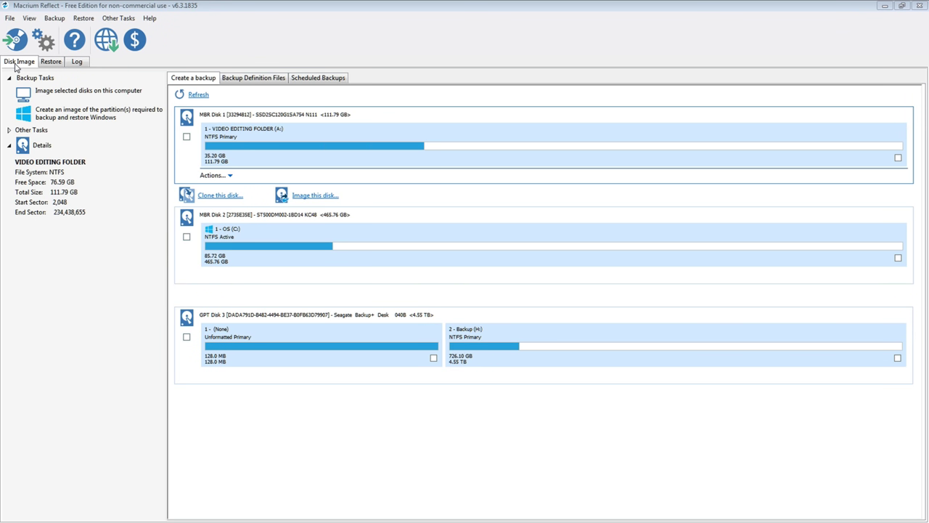
Open the restore image list and inspect the 7/3/2017 full backup image
{"action": "left_click", "coordinate": [50, 61]}
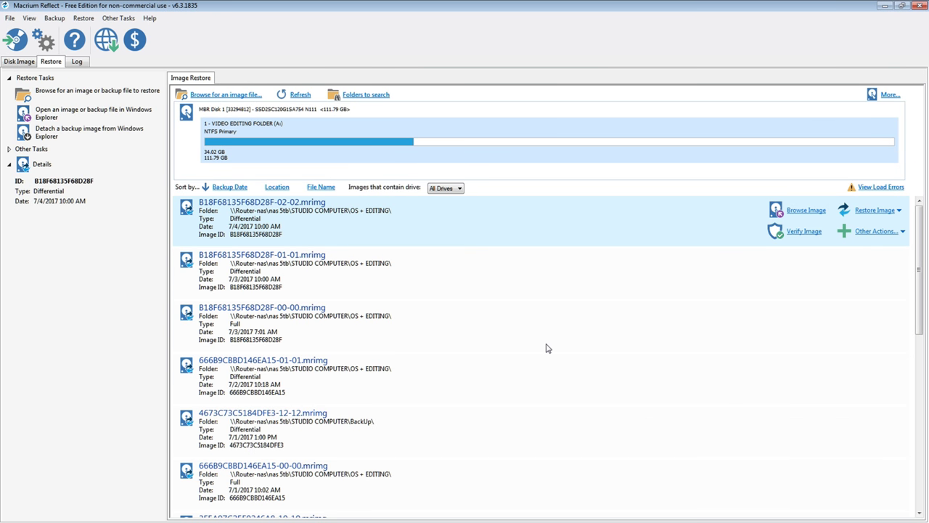
{"action": "left_click", "coordinate": [747, 343]}
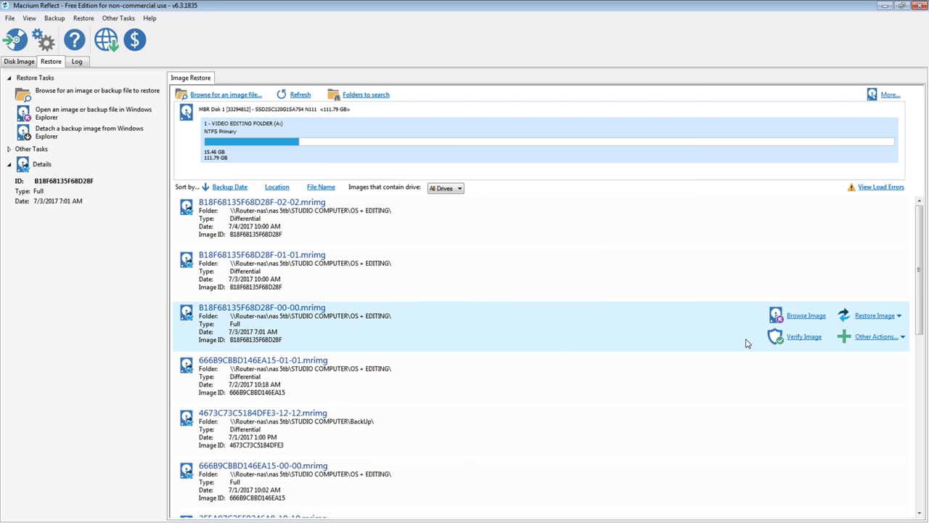
{"action": "left_click_drag", "start_coordinate": [924, 268], "coordinate": [890, 267]}
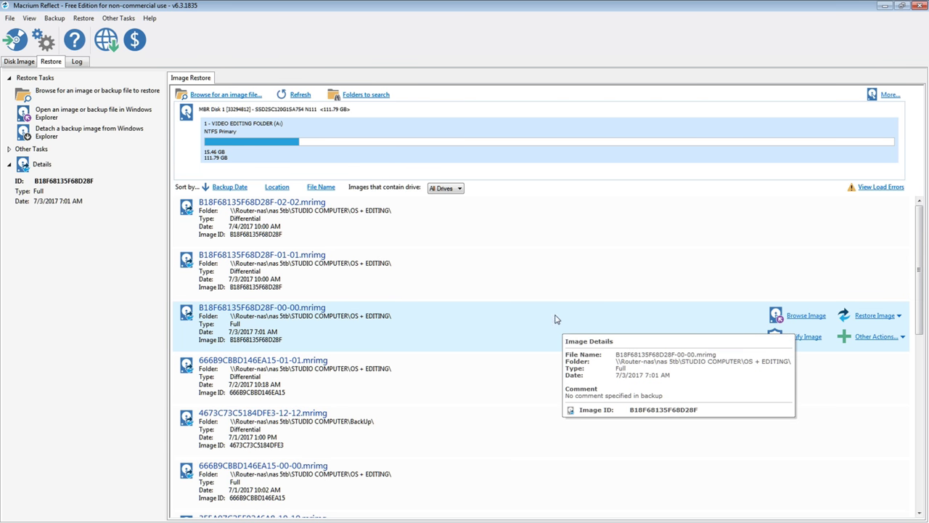
Expand the 7/2/2017, 7/3/2017, Clone and Image Restore logs, then return to Disk Image
{"action": "left_click", "coordinate": [76, 62]}
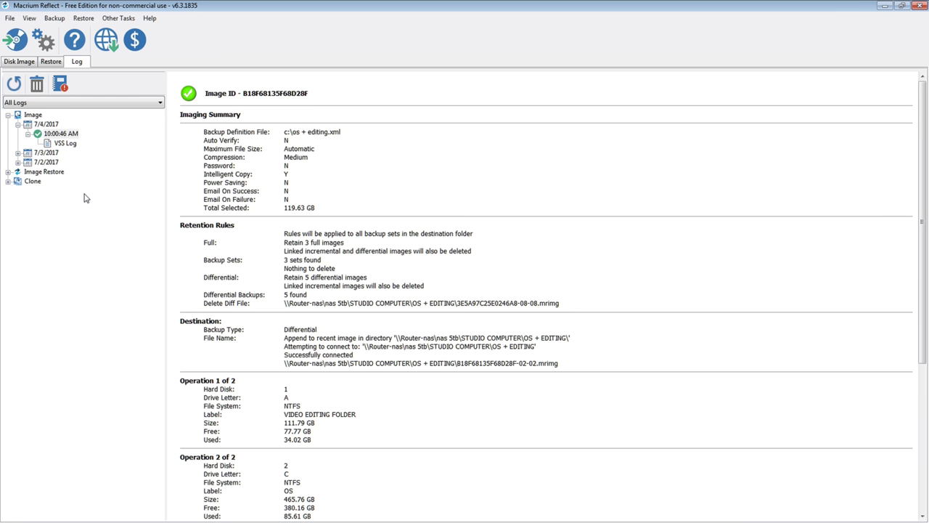
{"action": "left_click", "coordinate": [18, 162]}
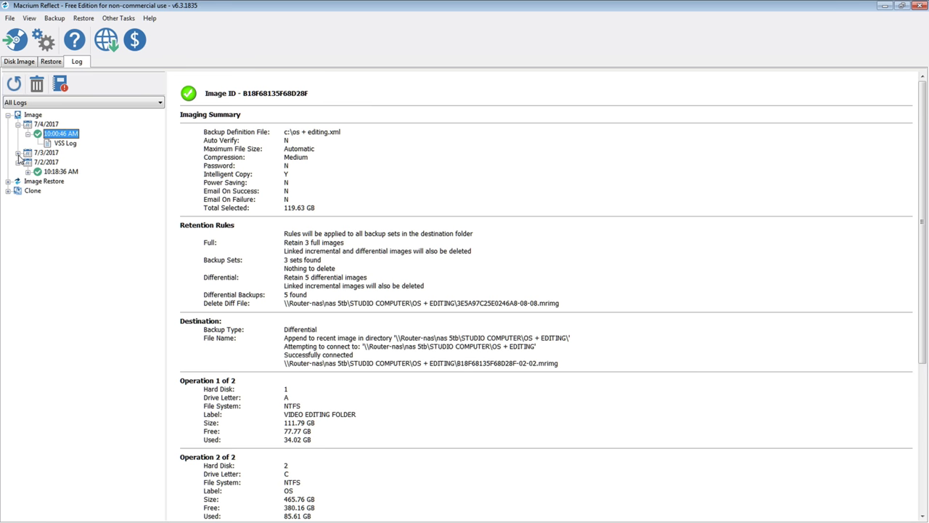
{"action": "left_click", "coordinate": [17, 153]}
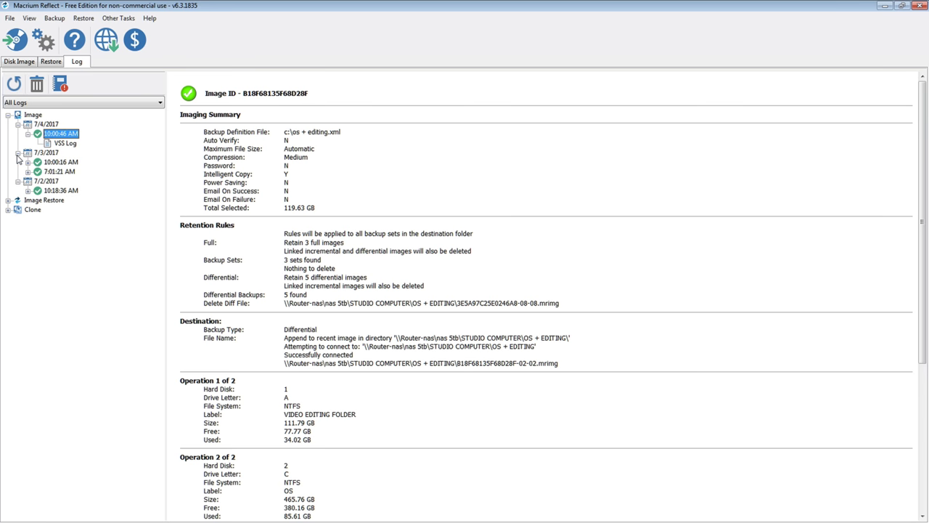
{"action": "left_click", "coordinate": [8, 209]}
{"action": "left_click", "coordinate": [8, 200]}
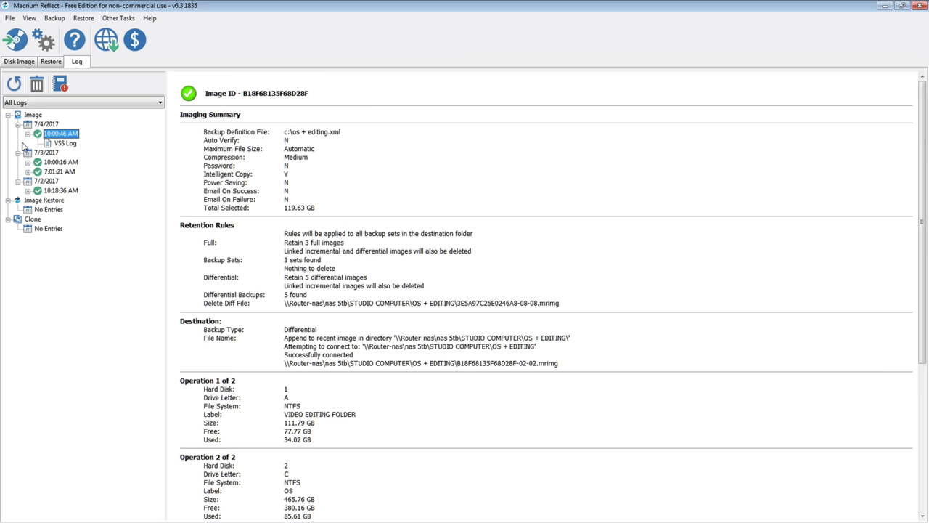
{"action": "left_click", "coordinate": [16, 62]}
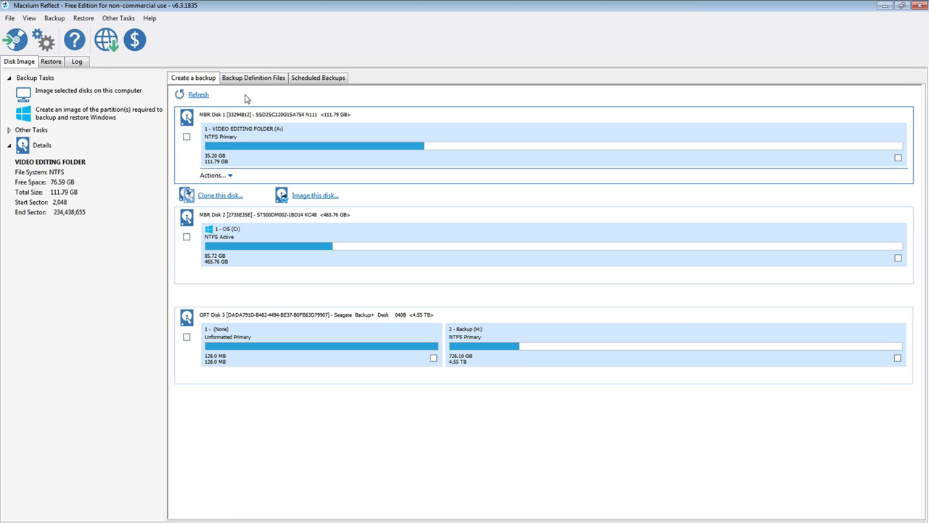
Select Disks 1, 2 and 3 for backup, then deselect Disk 1
{"action": "left_click", "coordinate": [187, 138]}
{"action": "left_click", "coordinate": [186, 237]}
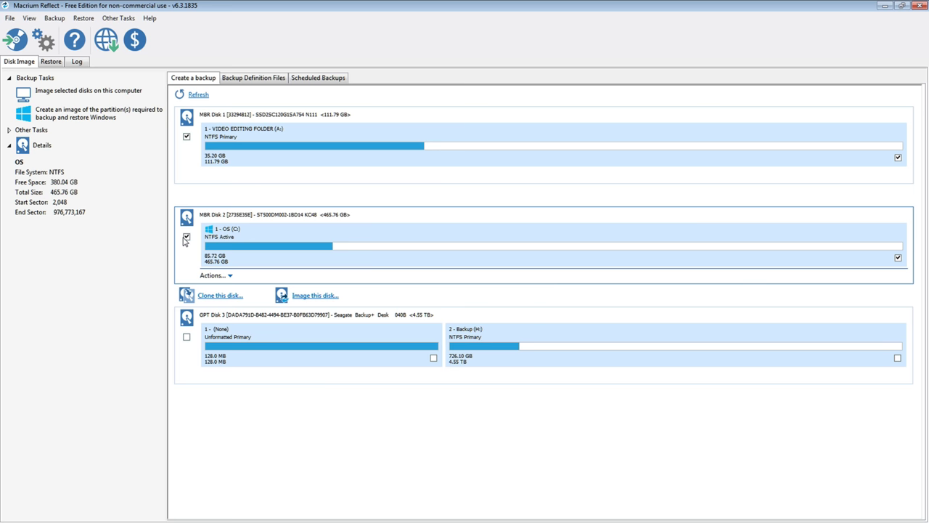
{"action": "left_click", "coordinate": [187, 337]}
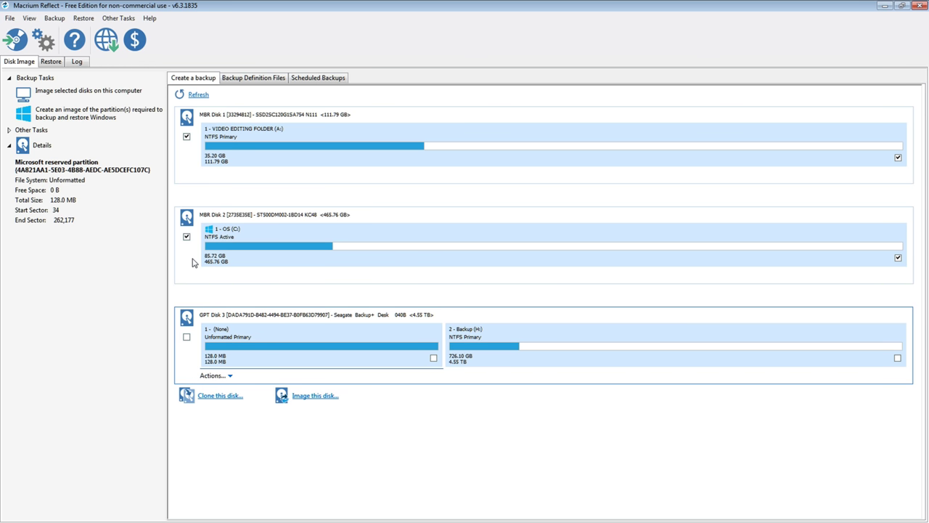
{"action": "left_click", "coordinate": [187, 137]}
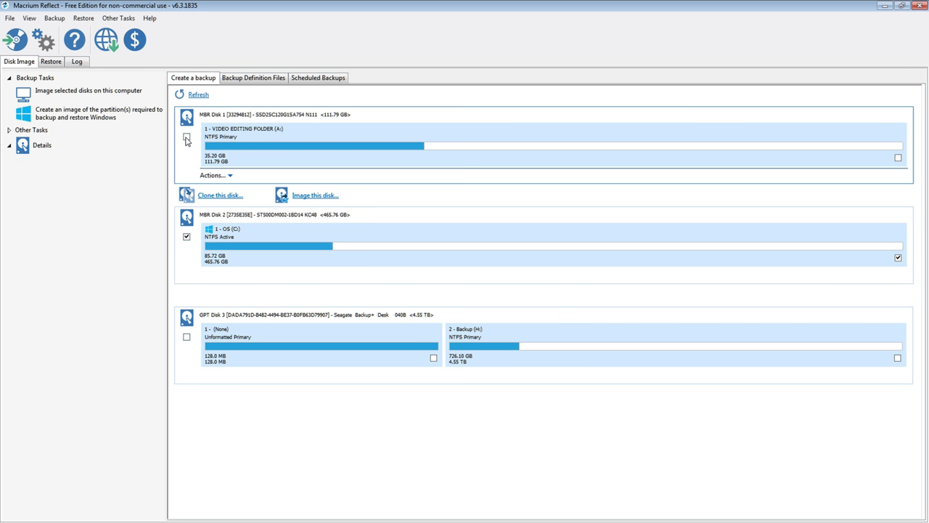
Image only the 85.72 GB OS (C:) partition on Disk 2
{"action": "left_click", "coordinate": [186, 237]}
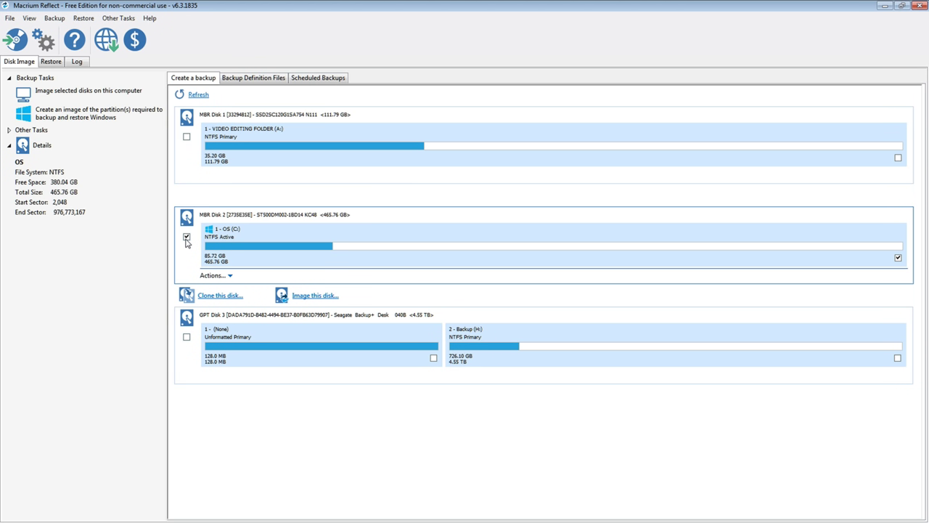
{"action": "left_click", "coordinate": [227, 277]}
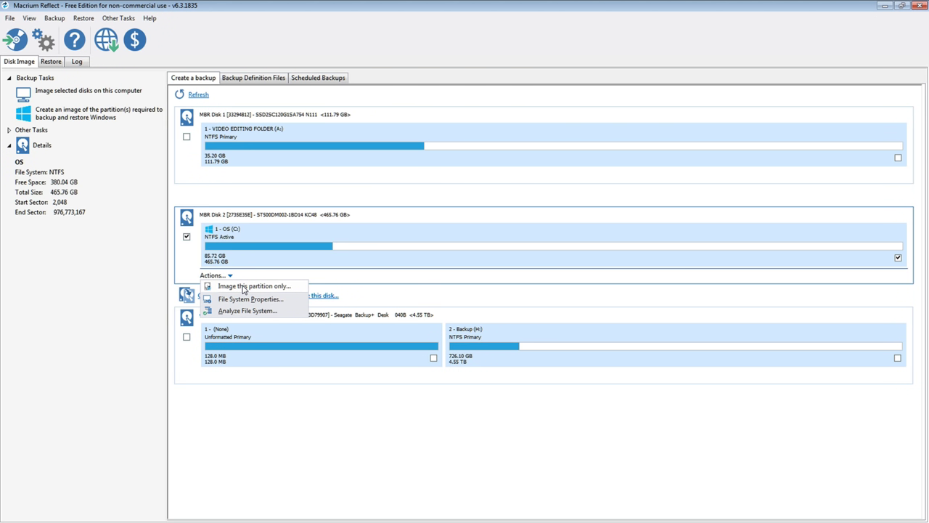
{"action": "left_click", "coordinate": [243, 286]}
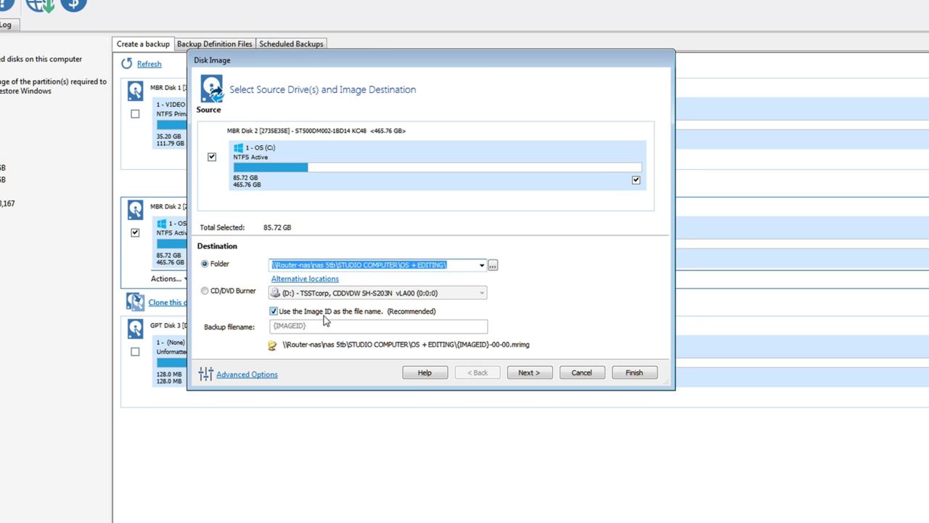
Browse to the nas 5tb share but keep STUDIO COMPUTER\OS + EDITING as the destination
{"action": "left_click", "coordinate": [493, 265]}
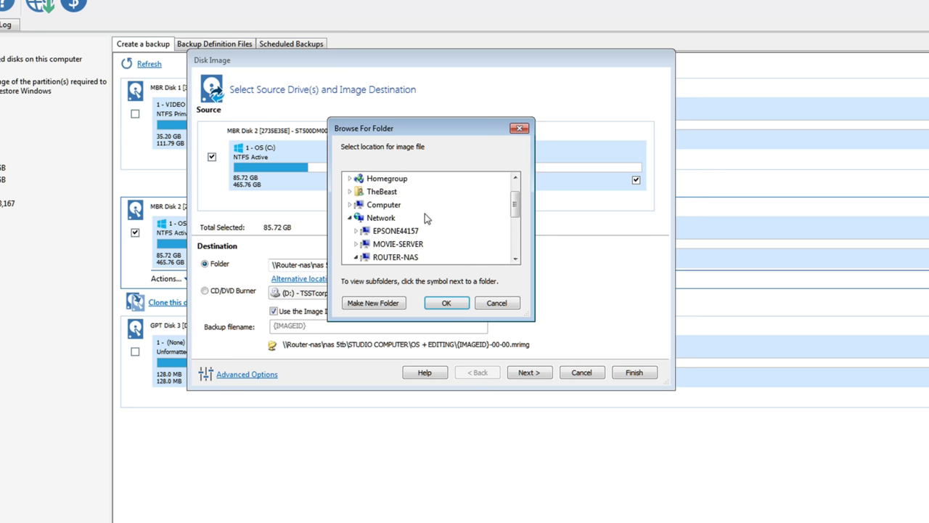
{"action": "left_click_drag", "start_coordinate": [513, 204], "coordinate": [508, 263]}
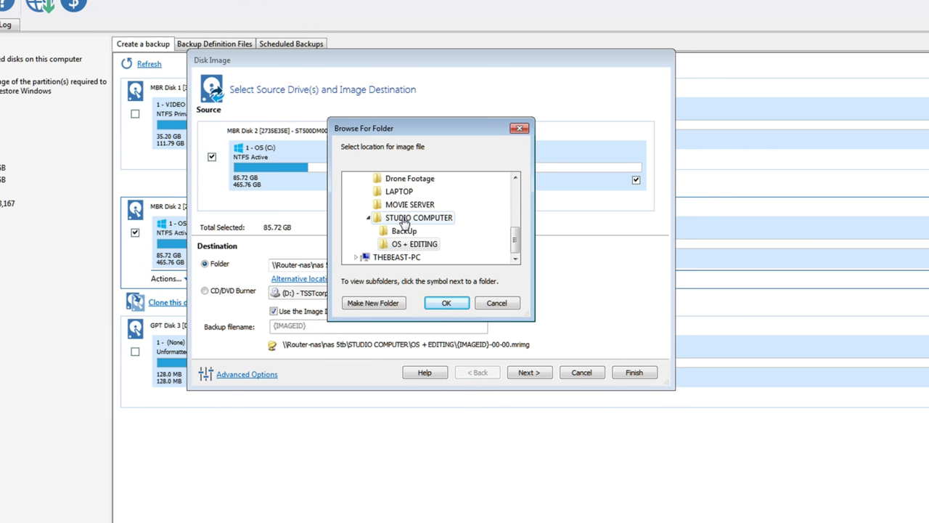
{"action": "left_click_drag", "start_coordinate": [516, 243], "coordinate": [519, 232]}
{"action": "left_click", "coordinate": [394, 205]}
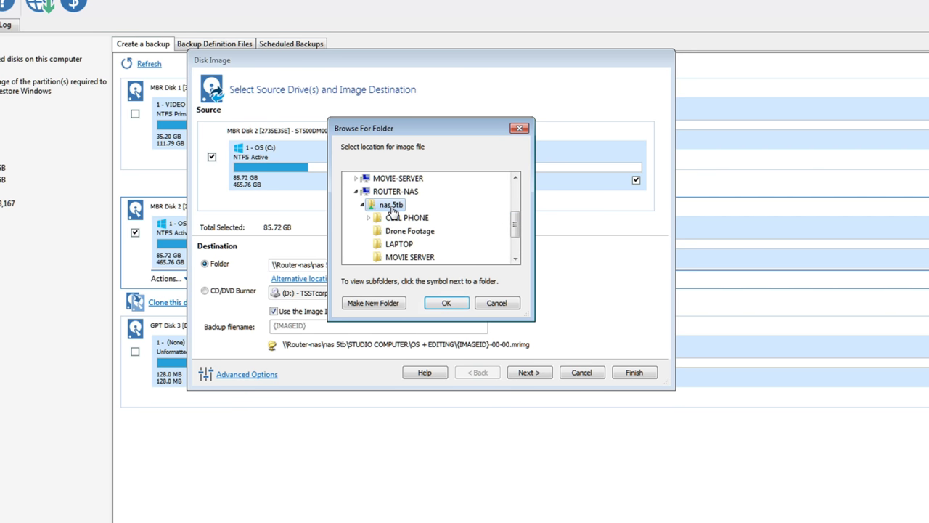
{"action": "scroll", "coordinate": [508, 229], "scroll_direction": "down", "scroll_amount": 2}
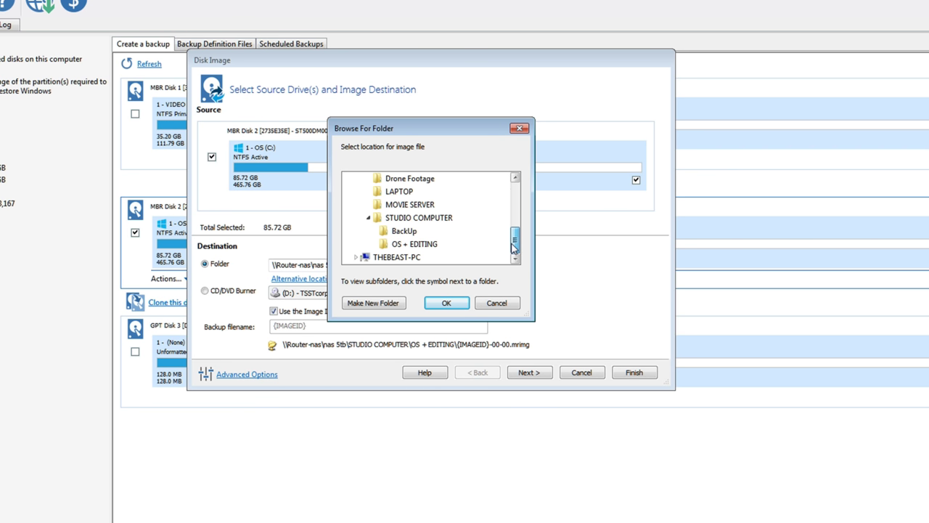
{"action": "left_click", "coordinate": [498, 303]}
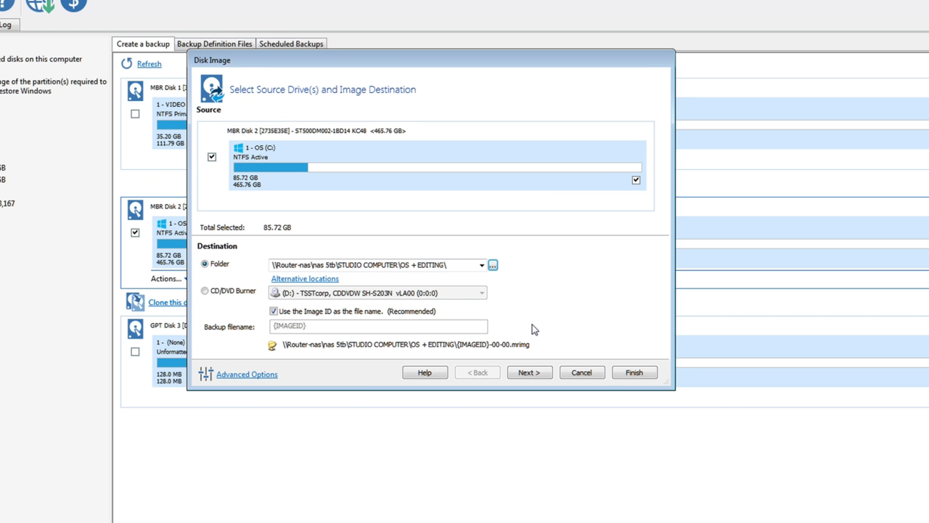
{"action": "left_click", "coordinate": [533, 374]}
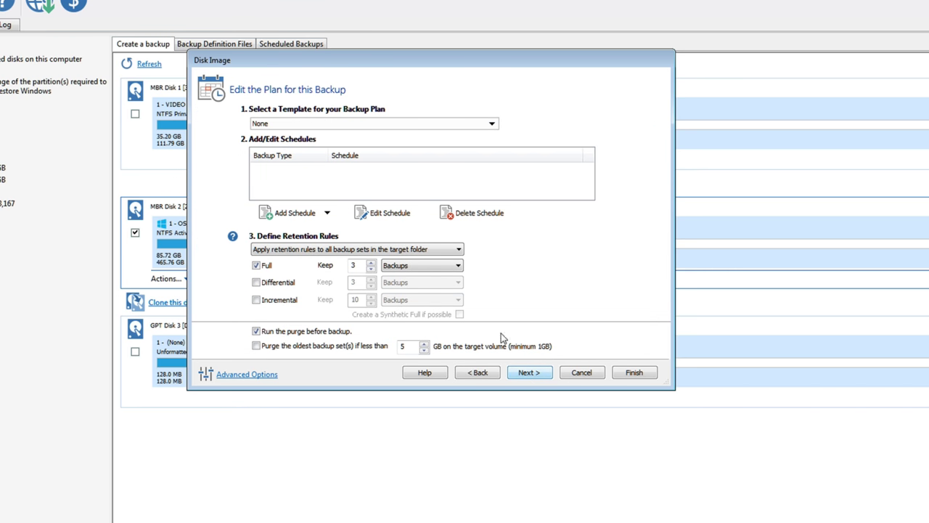
Review the plan templates, keep None, and show the Full/Differential/Incremental schedule choices
{"action": "left_click", "coordinate": [312, 123]}
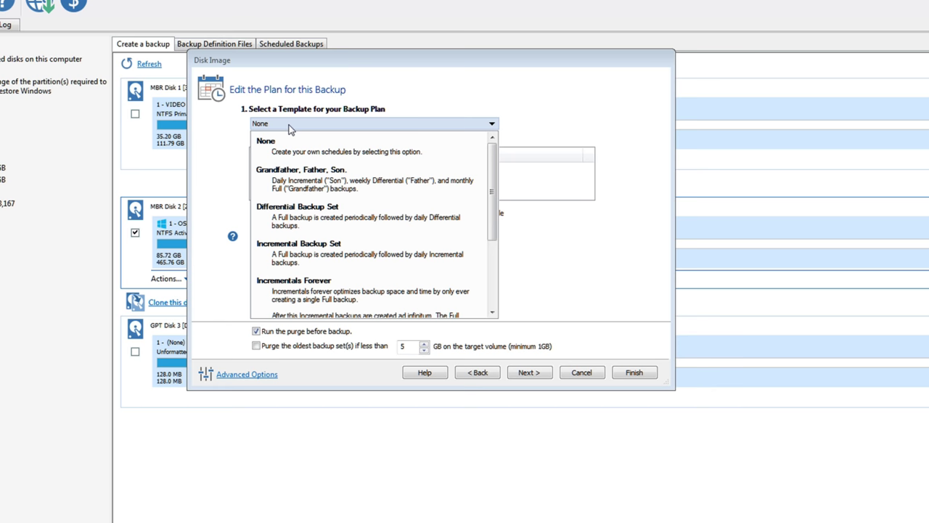
{"action": "scroll", "coordinate": [332, 249], "scroll_direction": "down", "scroll_amount": 1}
{"action": "scroll", "coordinate": [334, 250], "scroll_direction": "down", "scroll_amount": 1}
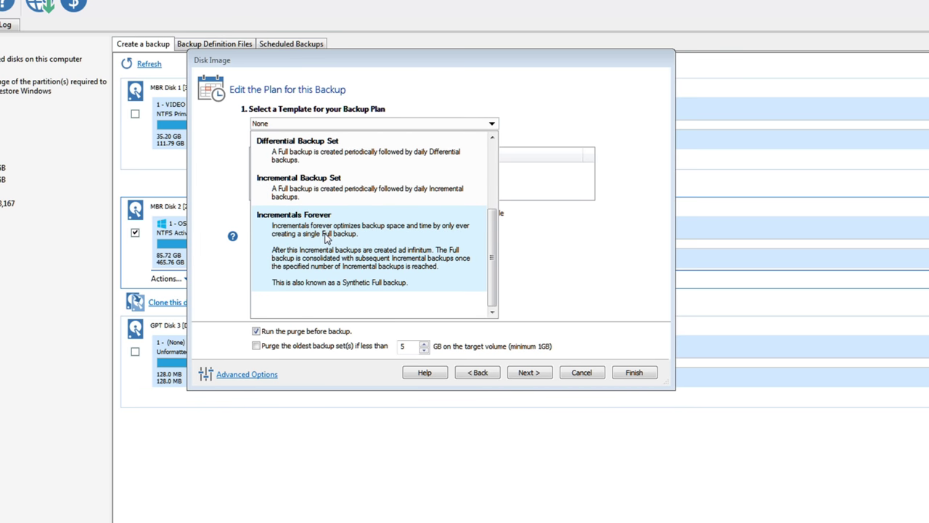
{"action": "scroll", "coordinate": [320, 232], "scroll_direction": "up", "scroll_amount": 2}
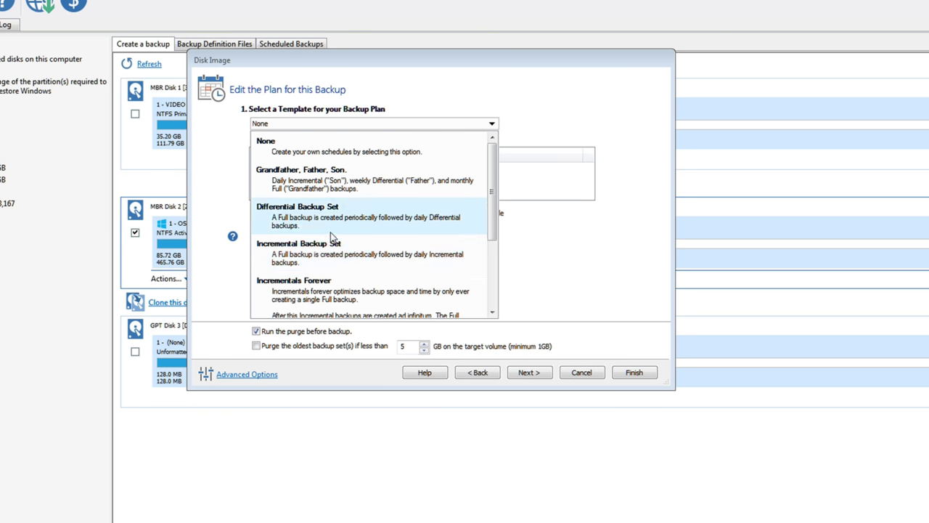
{"action": "left_click", "coordinate": [544, 257]}
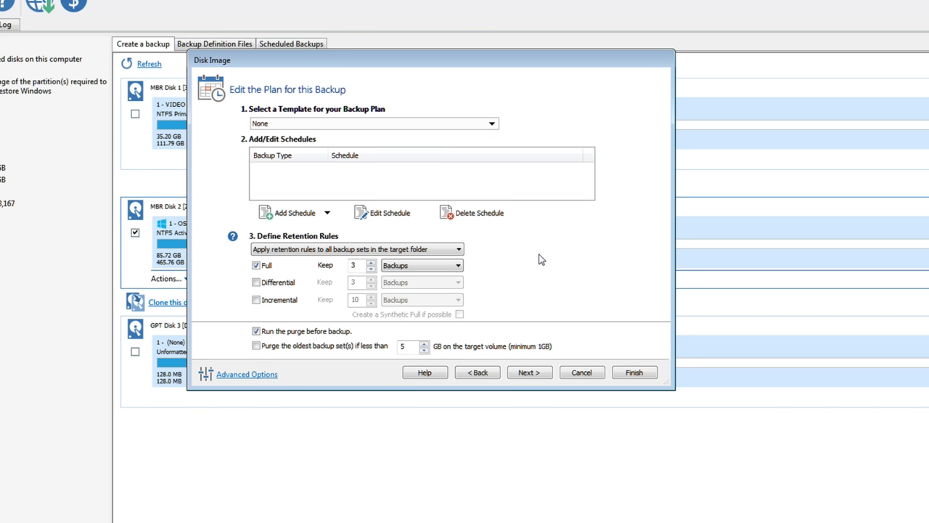
{"action": "left_click", "coordinate": [313, 218]}
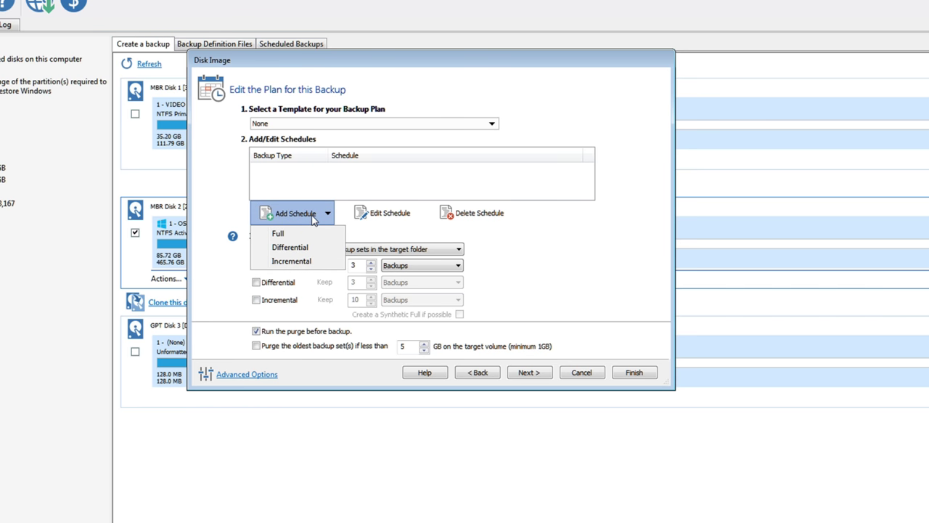
{"action": "left_click", "coordinate": [277, 235]}
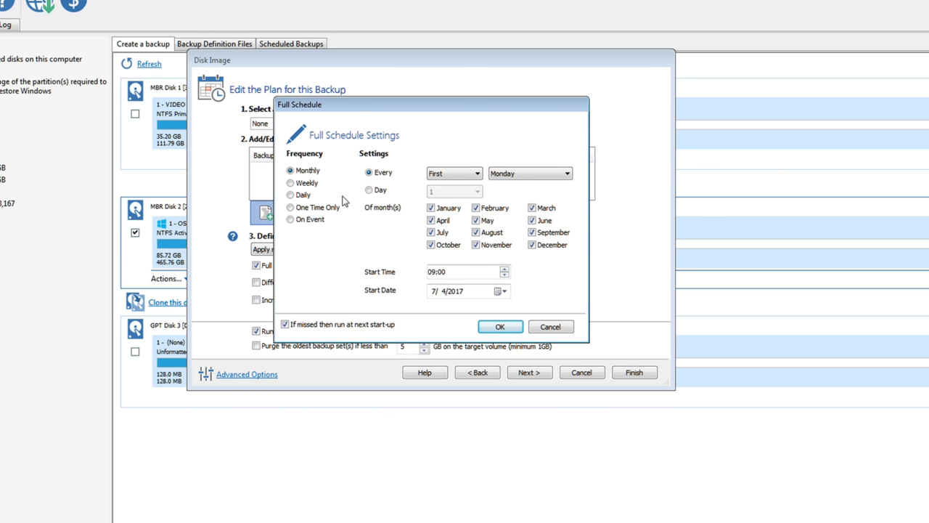
{"action": "left_click", "coordinate": [291, 183]}
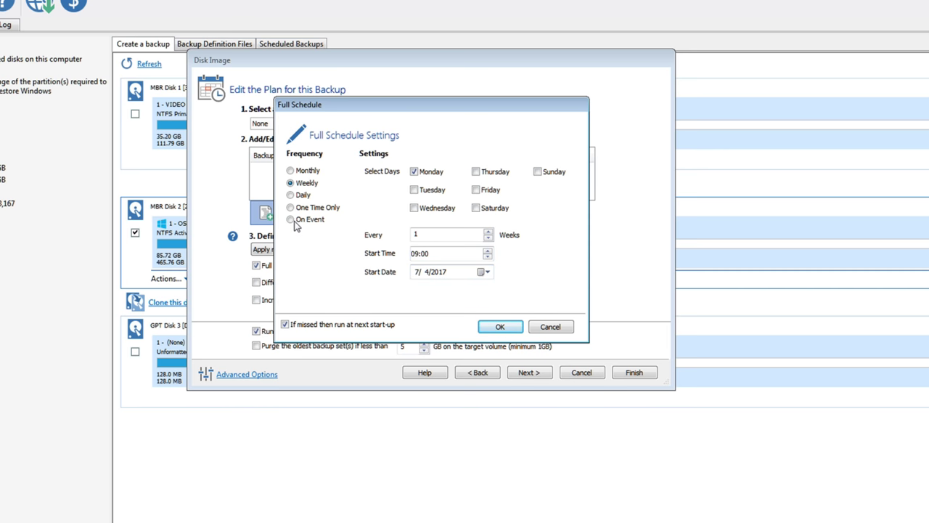
{"action": "left_click", "coordinate": [290, 195]}
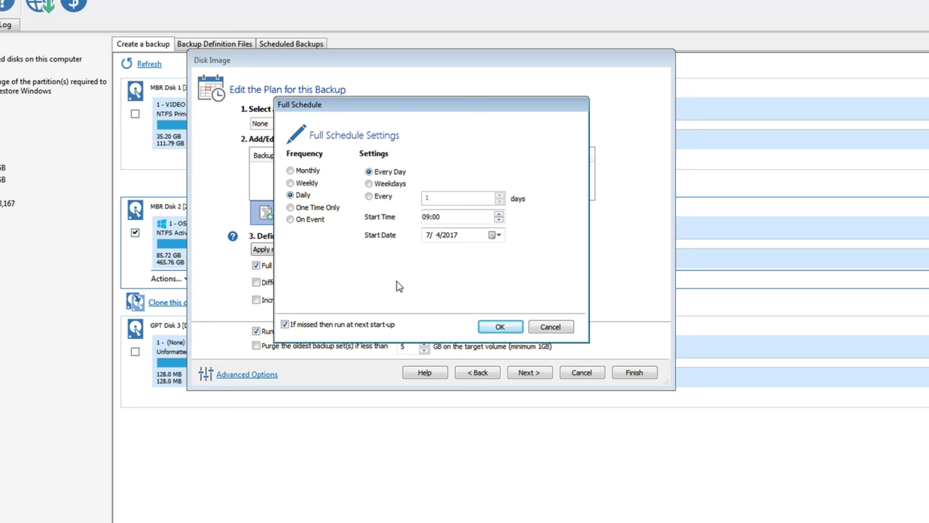
{"action": "left_click", "coordinate": [547, 329]}
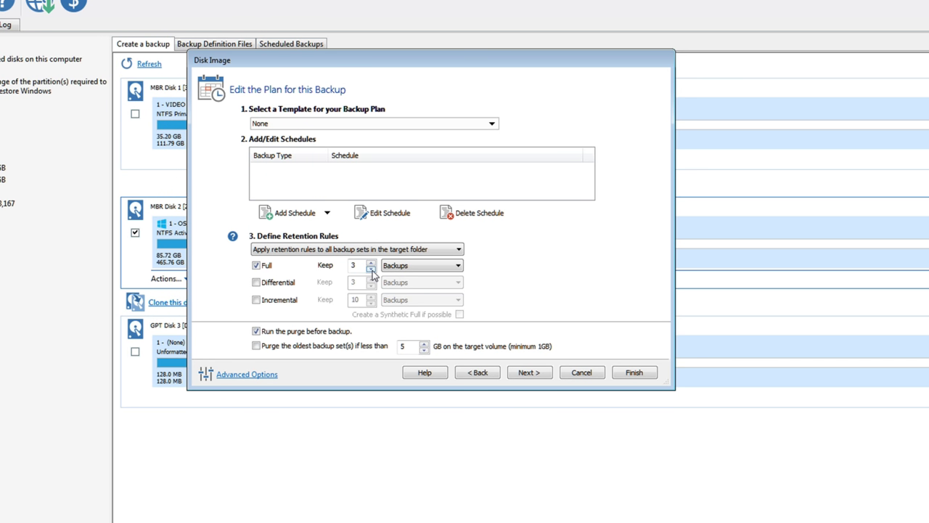
Keep 3 full backups with no differential retention, then review the Imaging Summary
{"action": "left_click_drag", "start_coordinate": [363, 265], "coordinate": [344, 265]}
{"action": "left_click", "coordinate": [282, 288]}
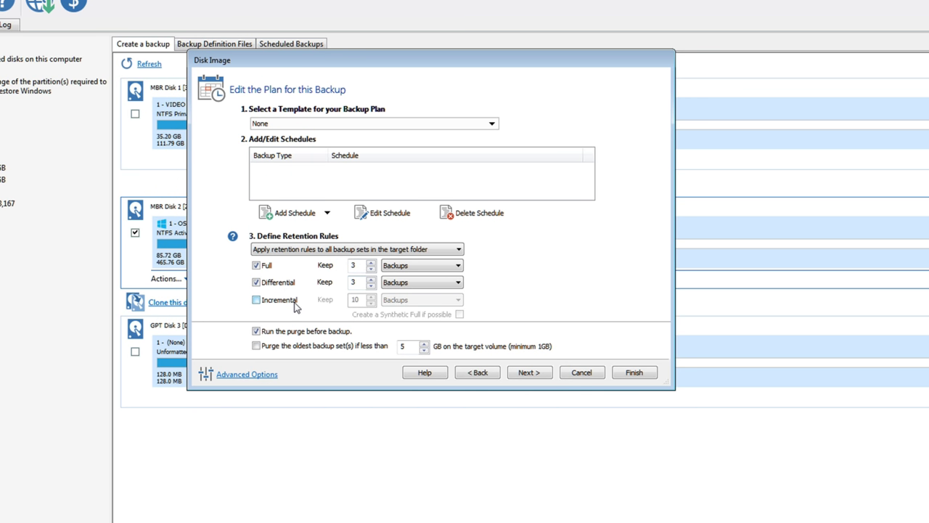
{"action": "left_click", "coordinate": [259, 285]}
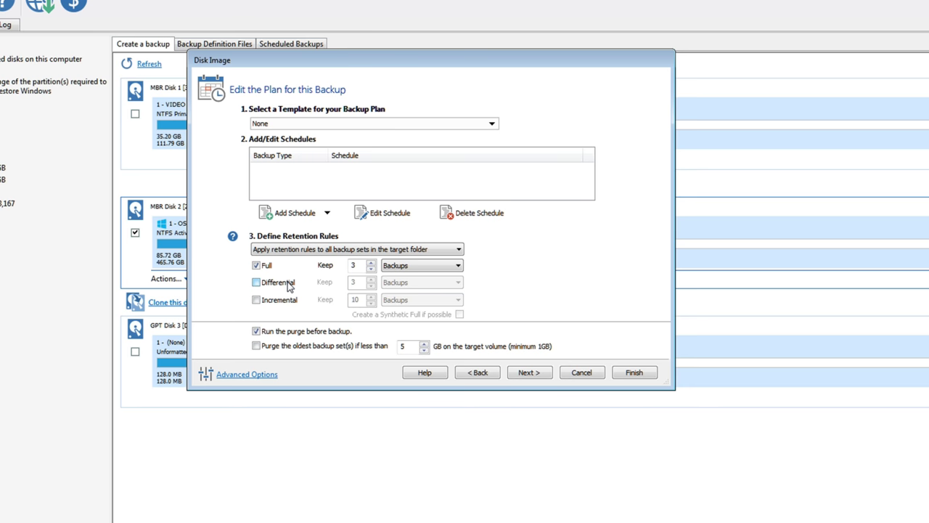
{"action": "left_click", "coordinate": [523, 374]}
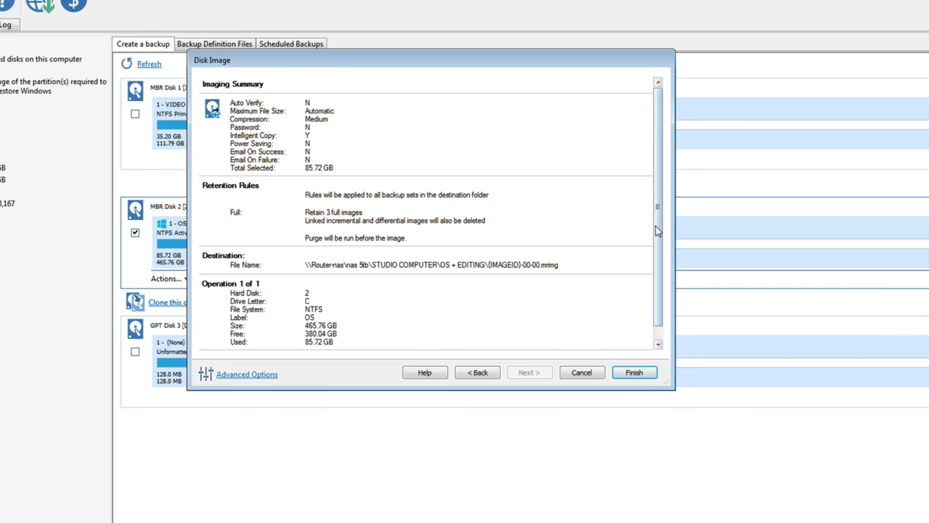
{"action": "scroll", "coordinate": [655, 231], "scroll_direction": "down", "scroll_amount": 1}
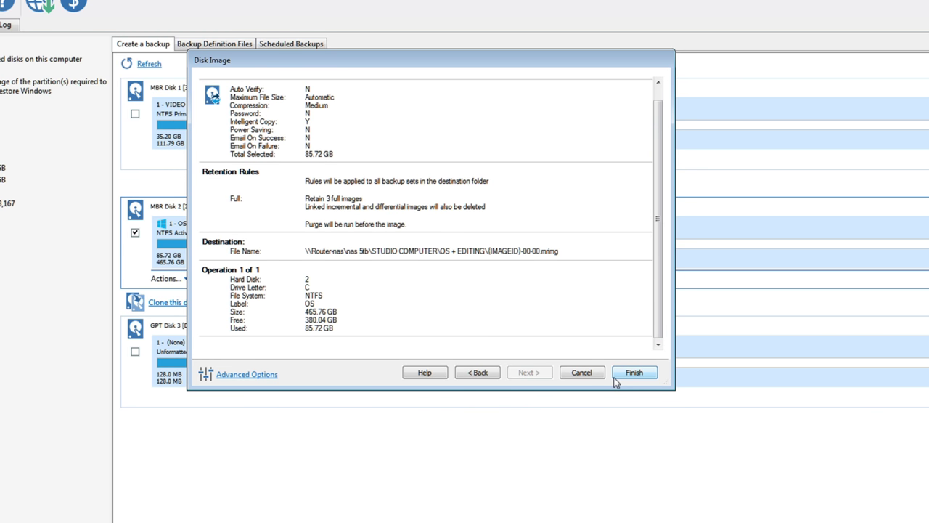
{"action": "left_click", "coordinate": [242, 379]}
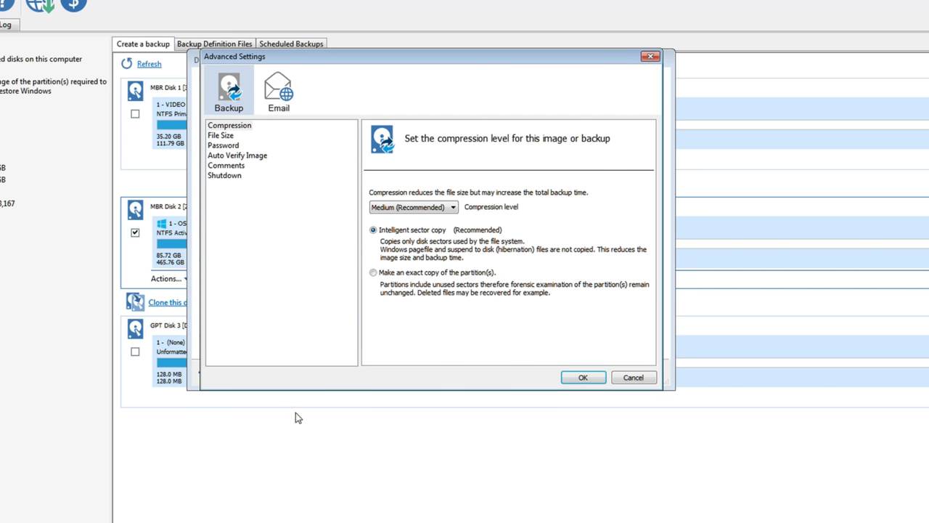
{"action": "left_click", "coordinate": [246, 126]}
{"action": "left_click", "coordinate": [228, 137]}
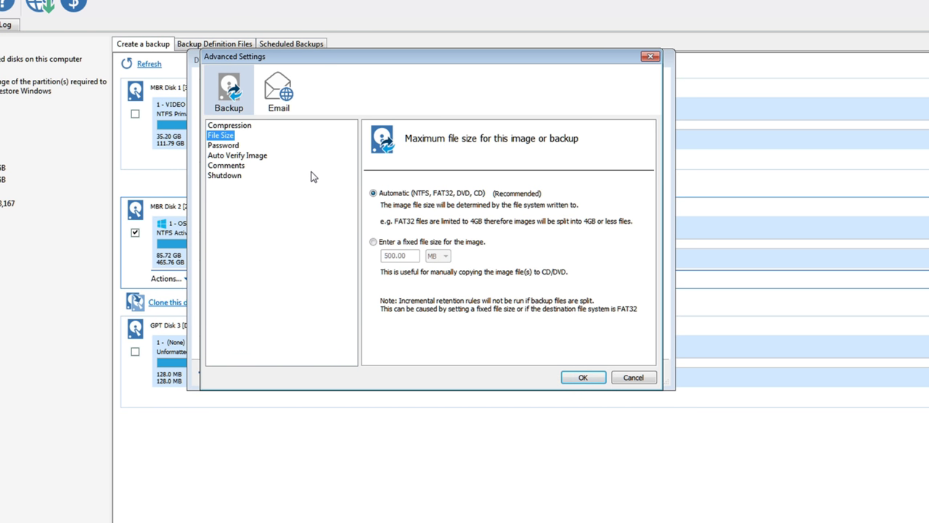
{"action": "left_click", "coordinate": [231, 146]}
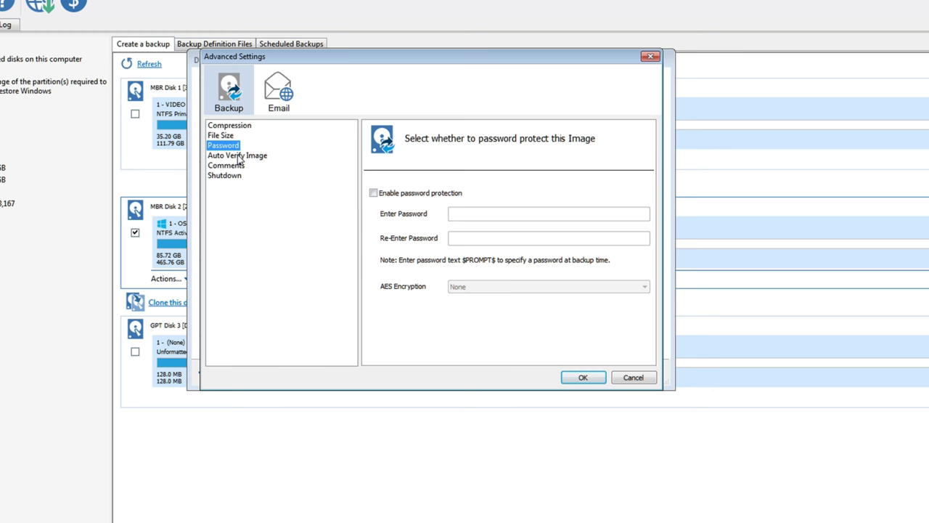
{"action": "left_click", "coordinate": [239, 157]}
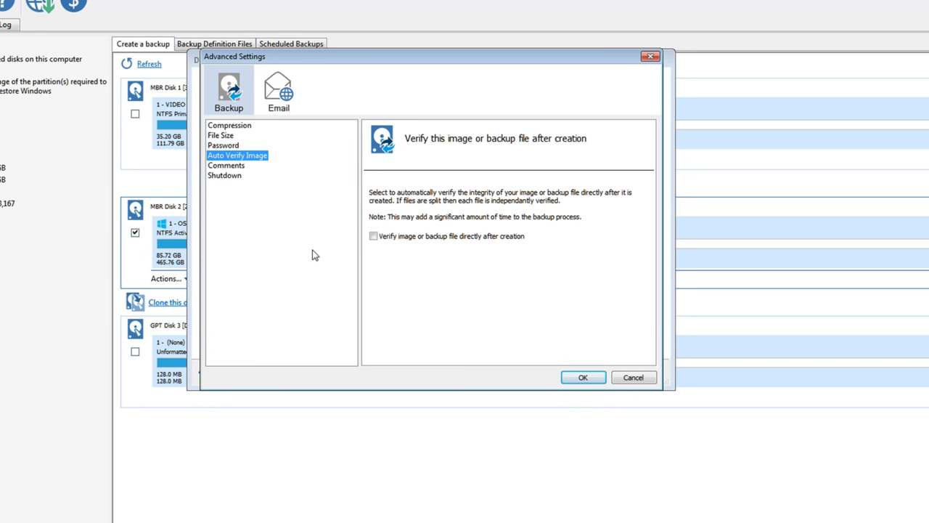
{"action": "left_click", "coordinate": [237, 166]}
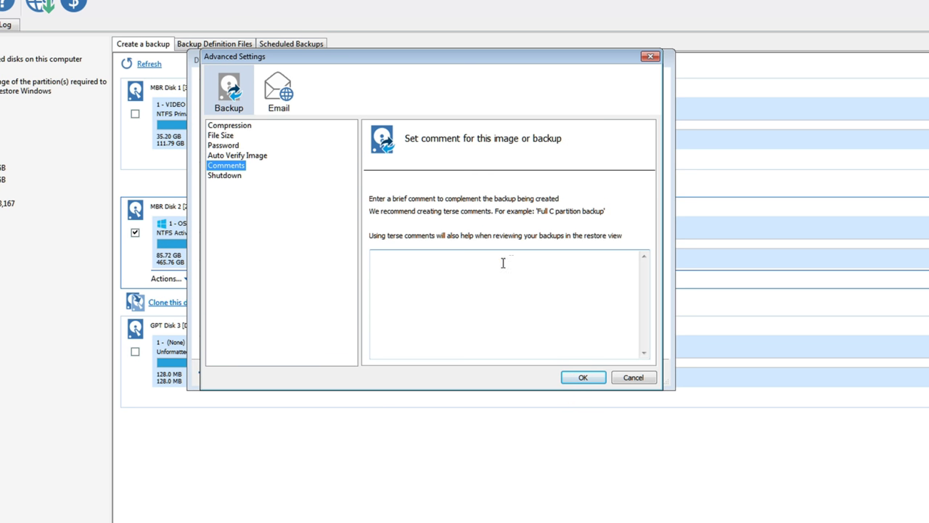
{"action": "left_click", "coordinate": [231, 178]}
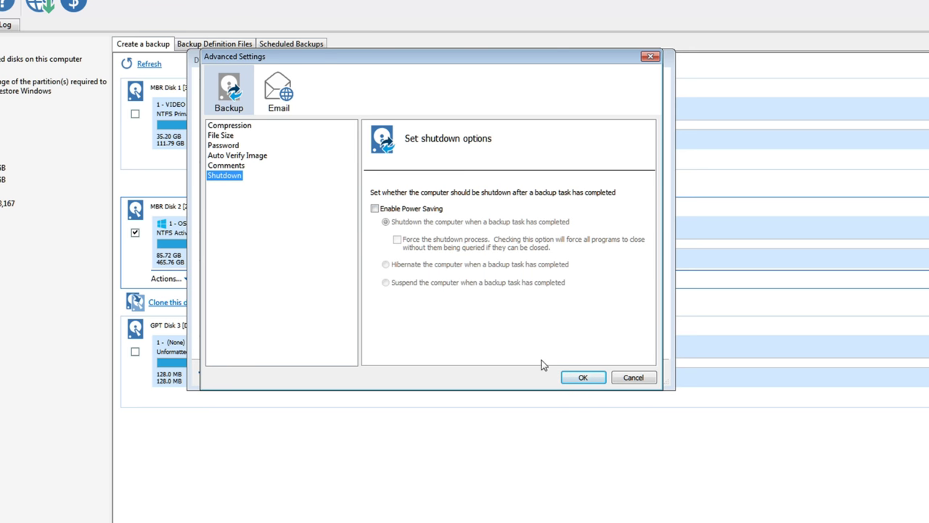
{"action": "left_click", "coordinate": [638, 379]}
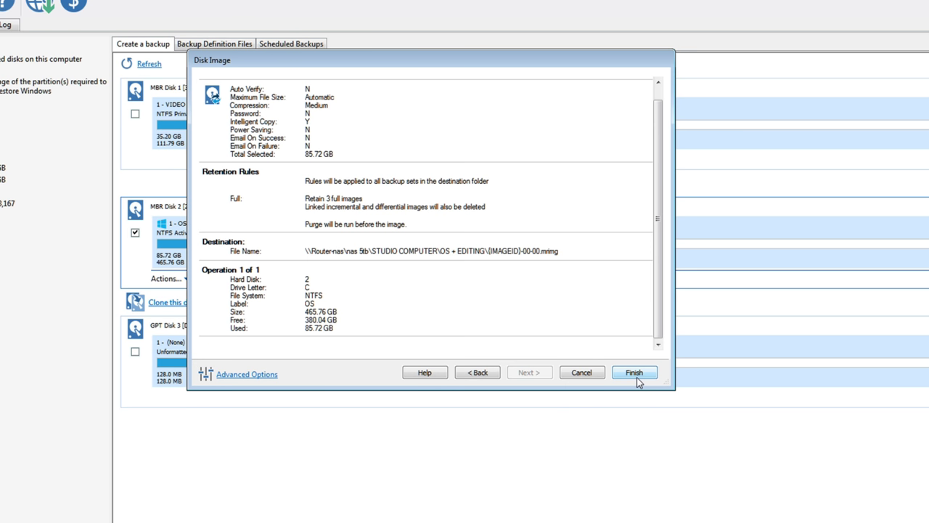
Cancel the wizard, deselect Disk 2, and open the saved Backup.xml definition for editing
{"action": "left_click", "coordinate": [582, 373]}
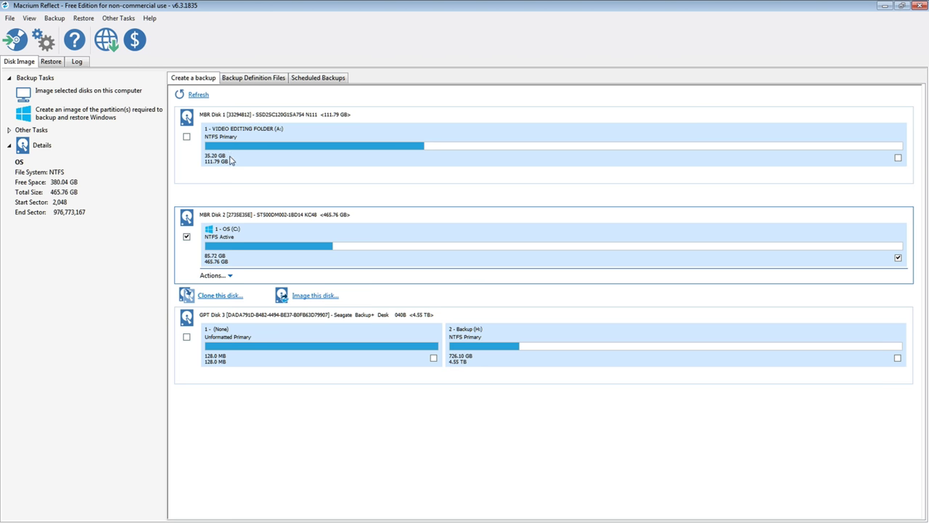
{"action": "left_click", "coordinate": [188, 239]}
{"action": "left_click", "coordinate": [247, 79]}
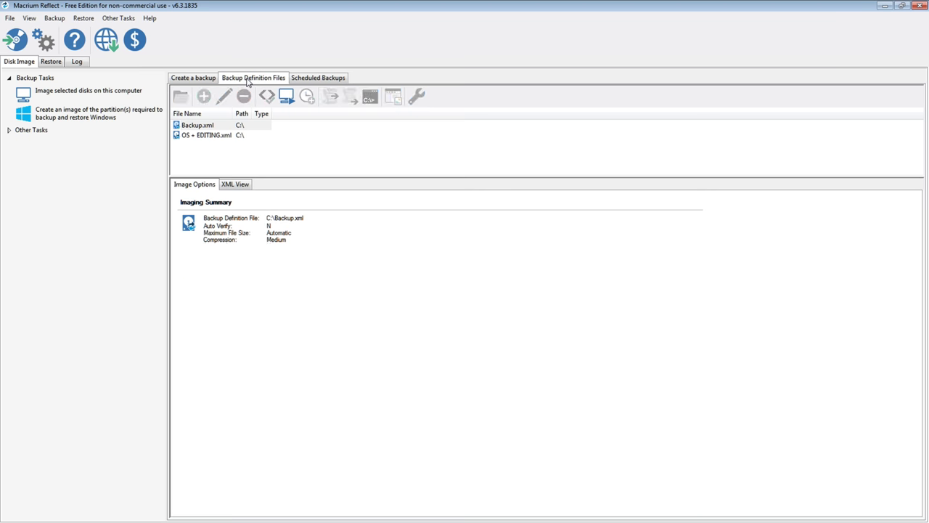
{"action": "left_click", "coordinate": [203, 128]}
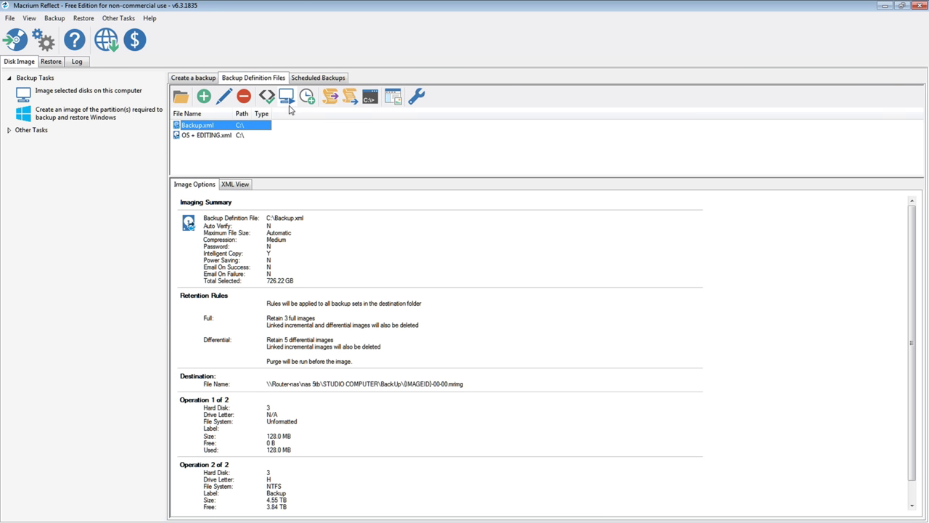
{"action": "left_click", "coordinate": [224, 95]}
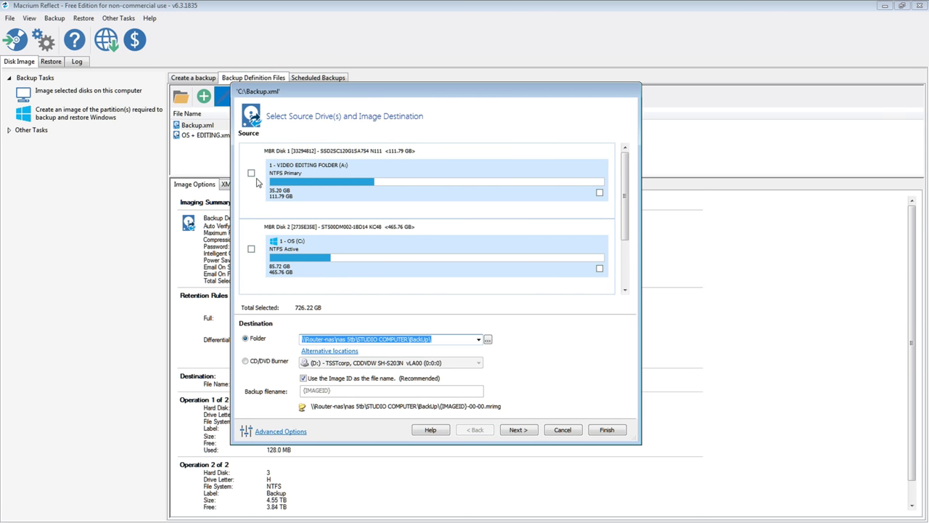
Close Backup.xml, review the OS + EDITING.xml backup plan, then list its run-now backup types
{"action": "left_click", "coordinate": [561, 431]}
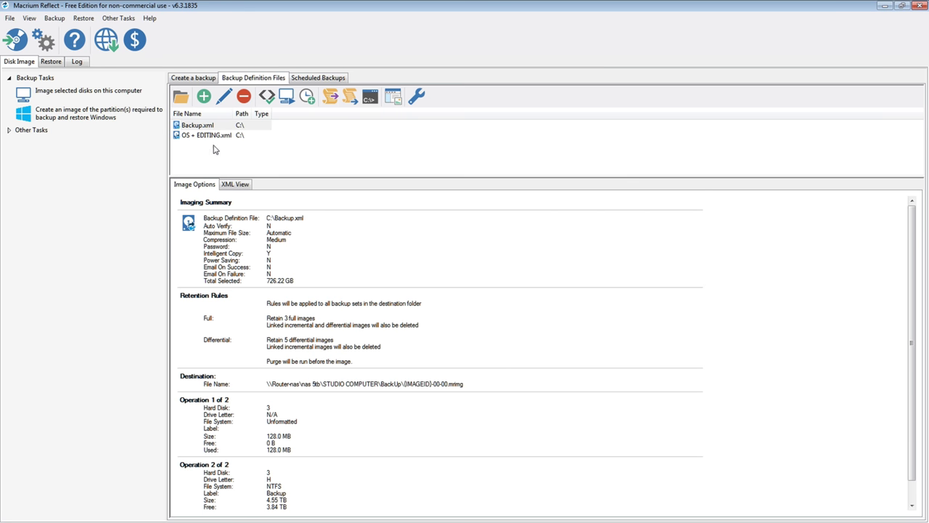
{"action": "left_click", "coordinate": [205, 139]}
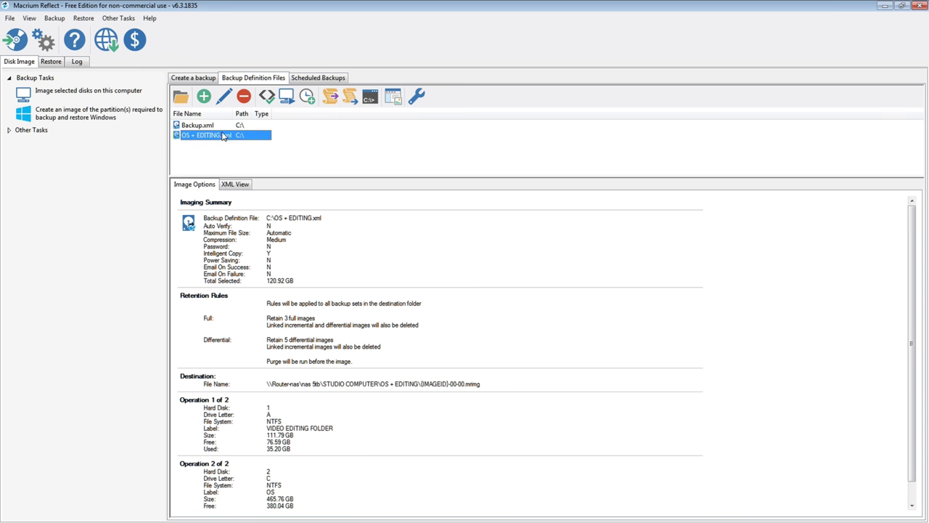
{"action": "left_click", "coordinate": [224, 97]}
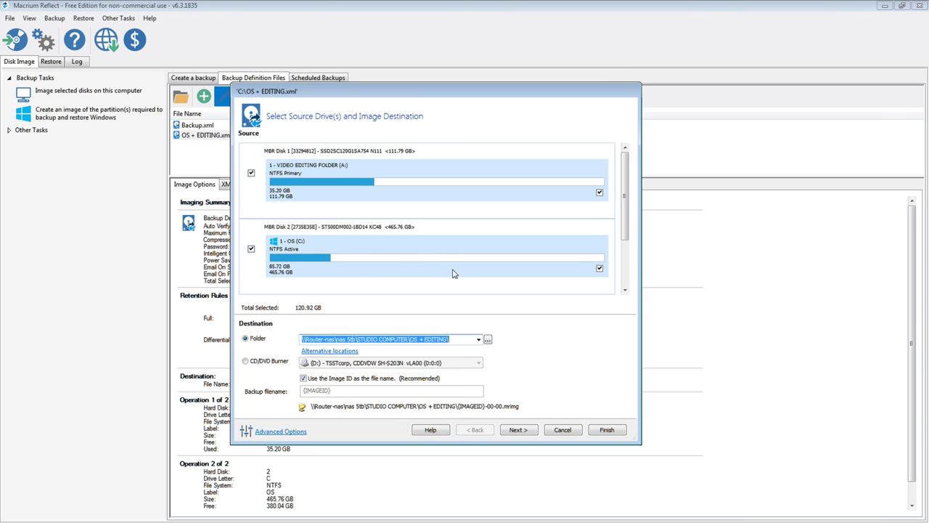
{"action": "left_click", "coordinate": [520, 431]}
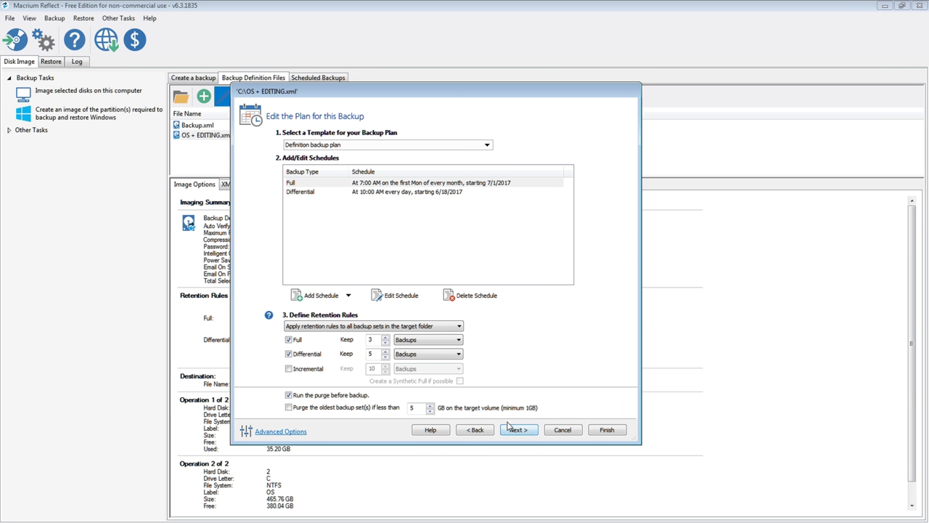
{"action": "left_click", "coordinate": [565, 431]}
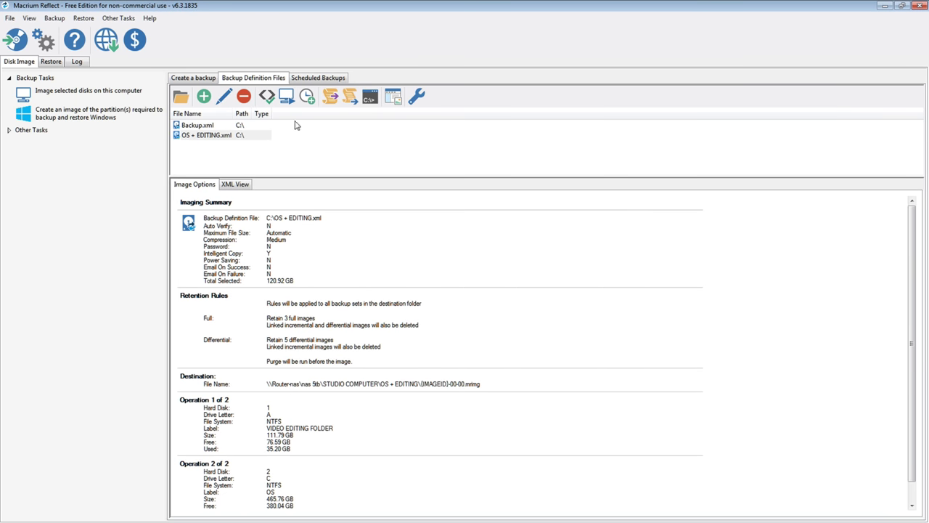
{"action": "left_click", "coordinate": [206, 138]}
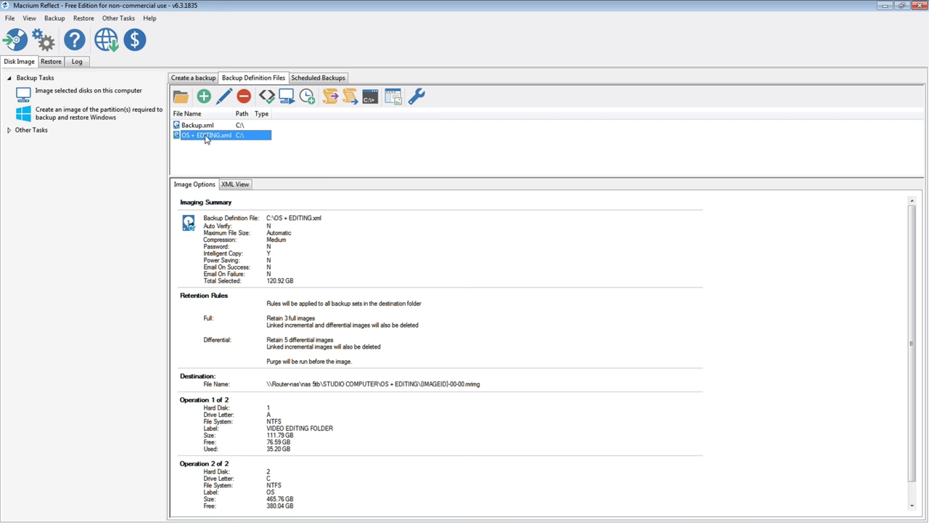
{"action": "left_click", "coordinate": [286, 97]}
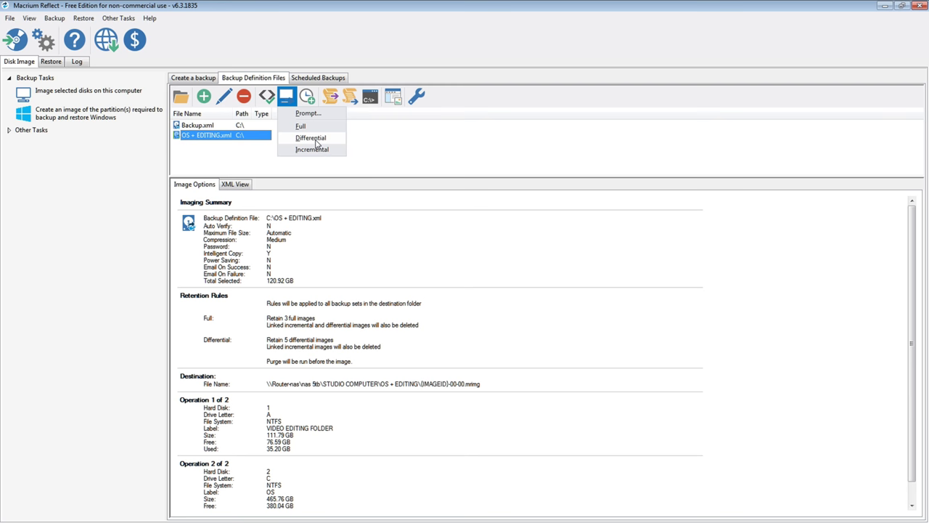
Run a Differential backup of OS + EDITING.xml, then cancel it mid-run
{"action": "left_click", "coordinate": [209, 137]}
{"action": "left_click", "coordinate": [288, 98]}
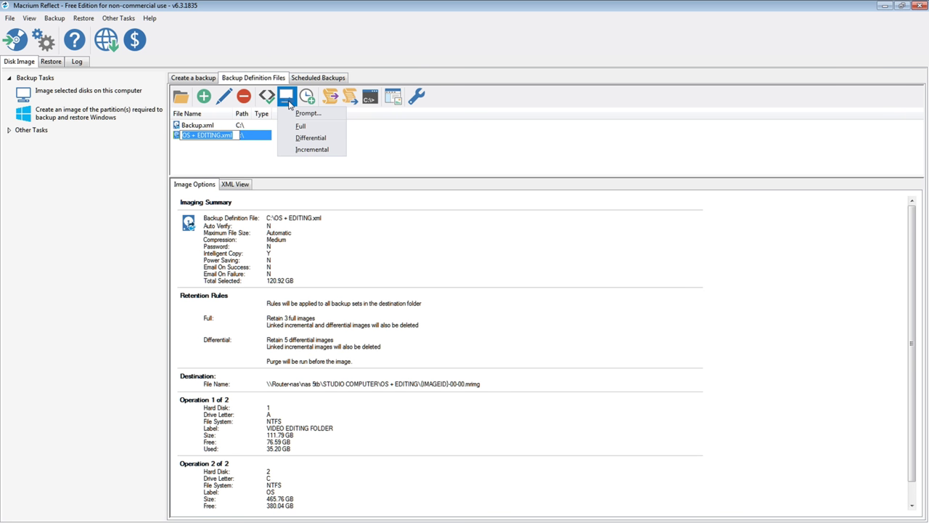
{"action": "left_click", "coordinate": [309, 139]}
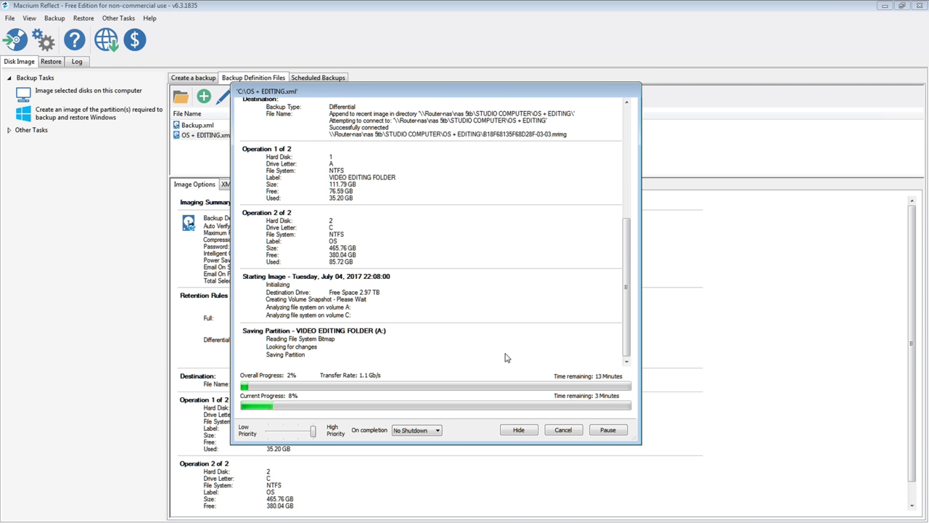
{"action": "left_click", "coordinate": [563, 429]}
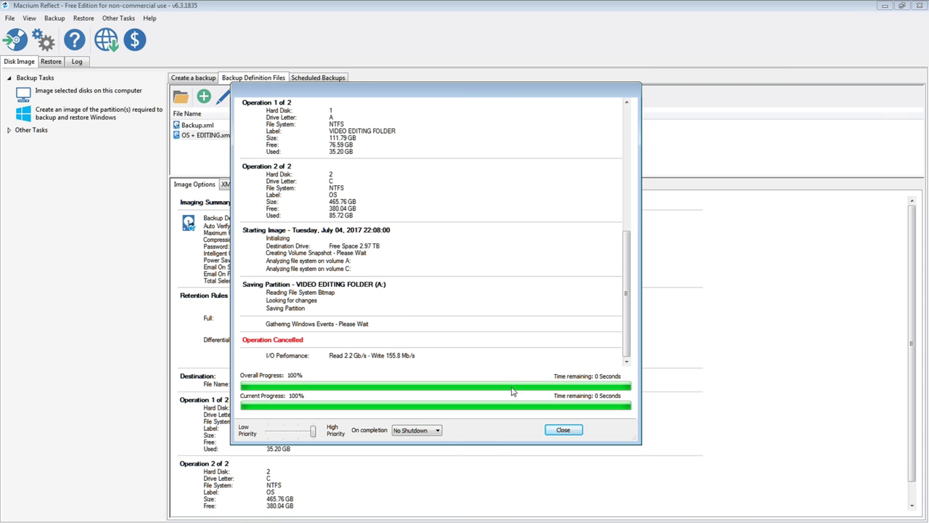
Close the cancelled backup's progress window and view the Backup.xml summary (726.22 GB, 3 full, 5 differential)
{"action": "left_click", "coordinate": [563, 430]}
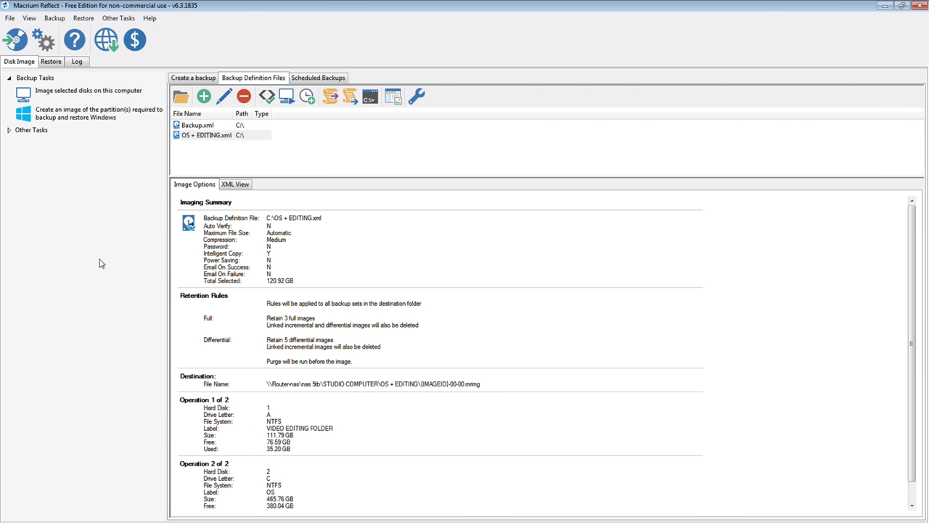
{"action": "left_click", "coordinate": [198, 127]}
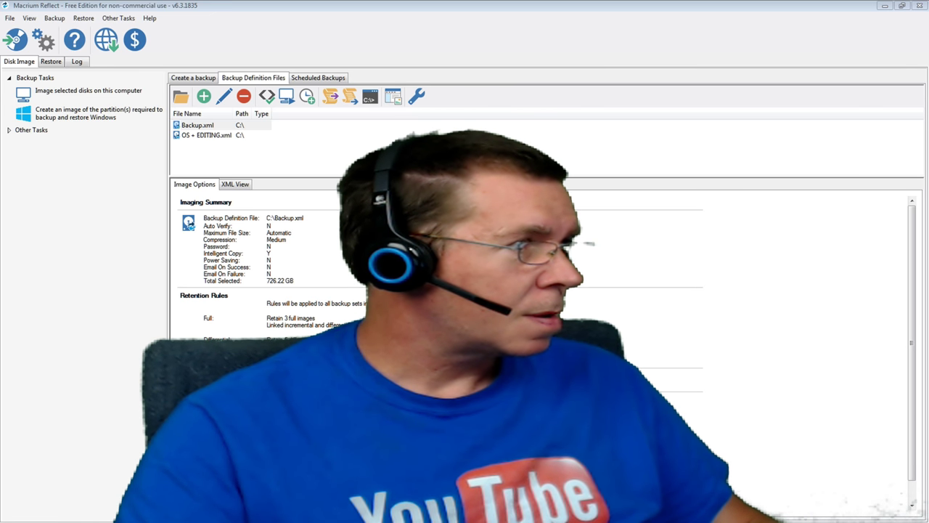
Switch to the OBS Studio window showing scenes Master and Scene 2 with the Audio Input Capture source
{"action": "key", "text": "alt+Tab"}
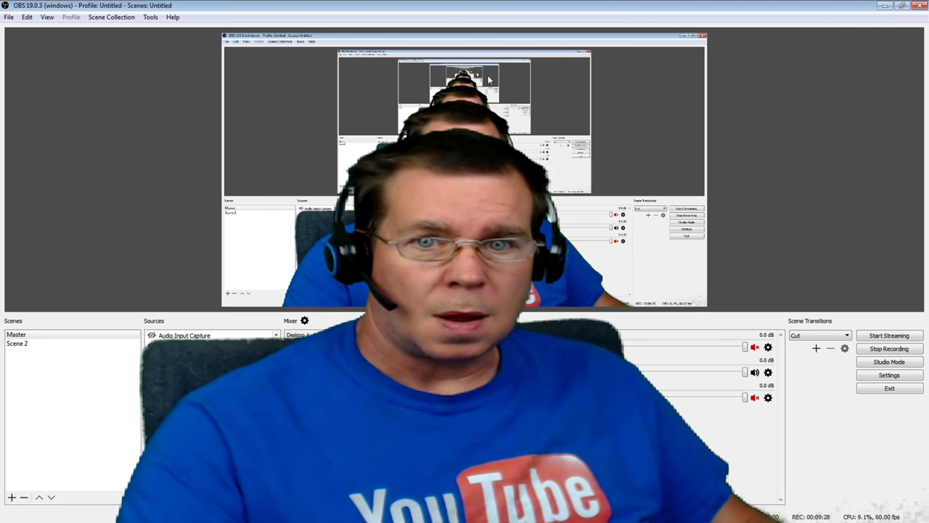